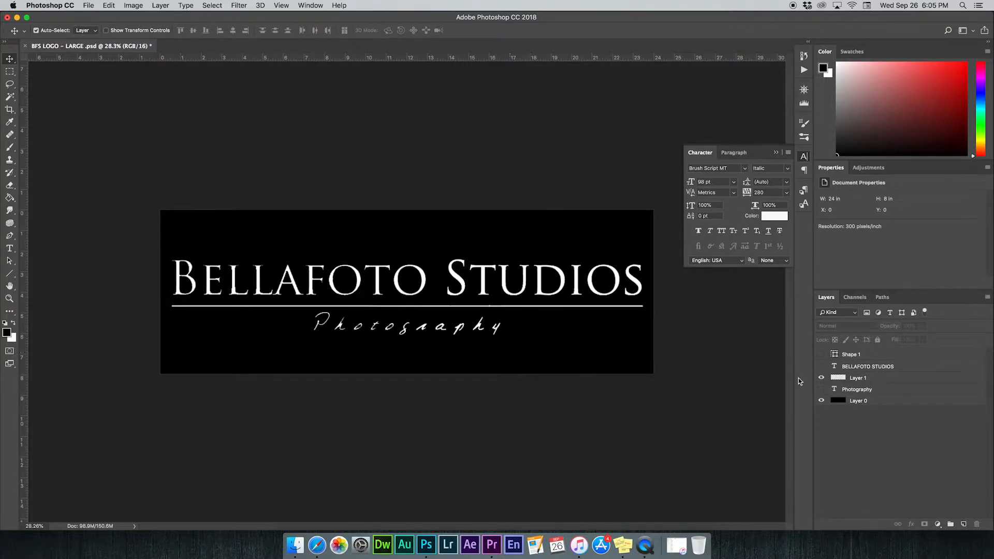
Compare the rebuilt text and line layers with the original logo on Layer 1 by alternating their visibility.
left_click(820, 389)
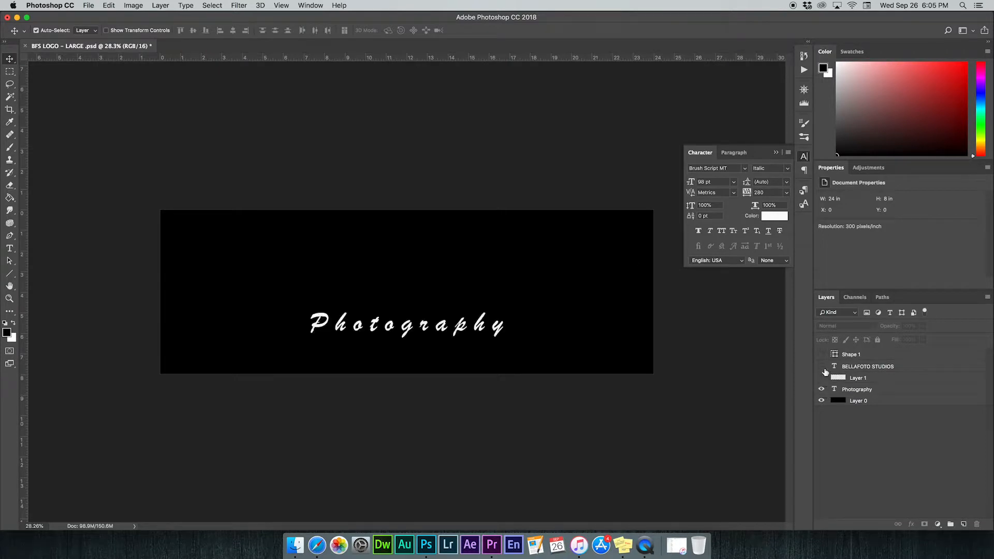
left_click(821, 366)
left_click(821, 354)
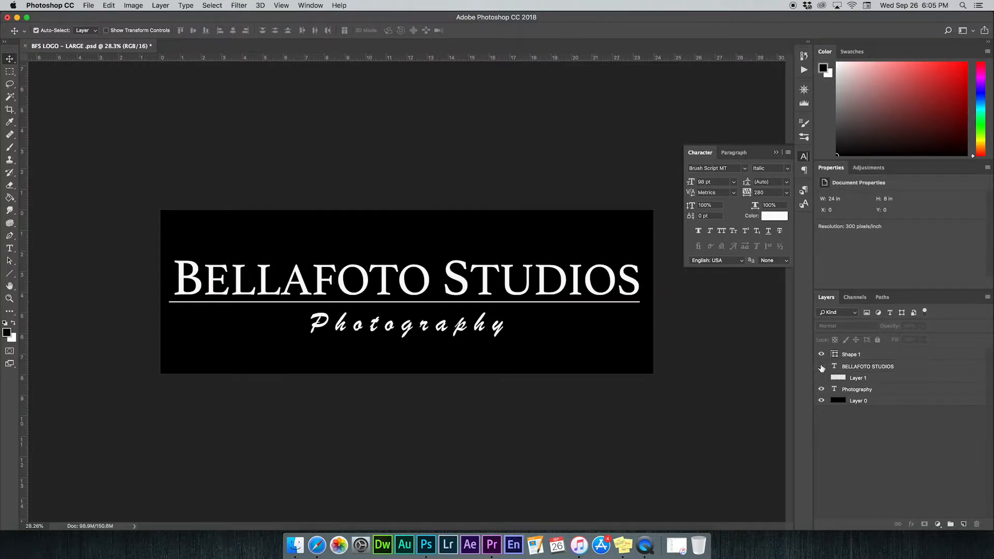
left_click(820, 367)
left_click(821, 354)
left_click(821, 389)
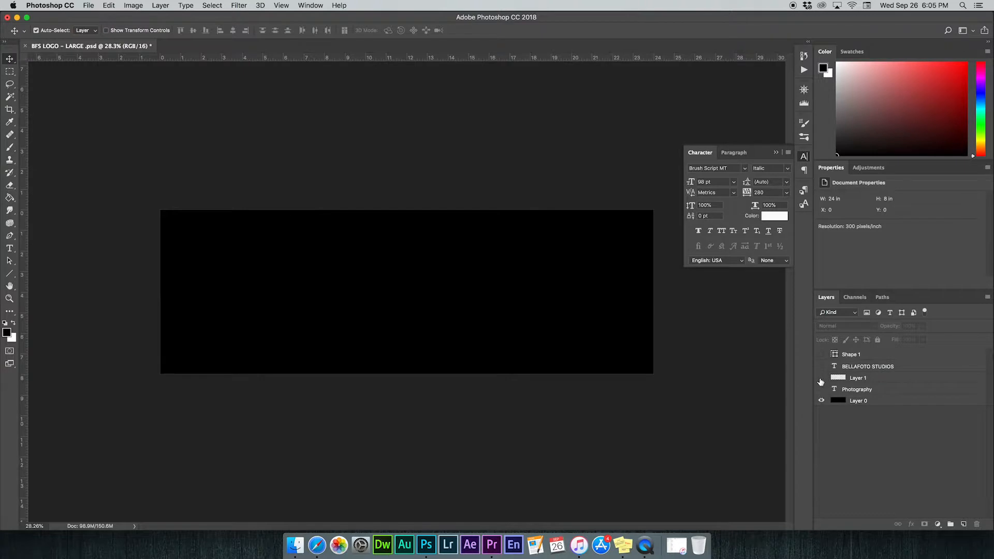
left_click(821, 378)
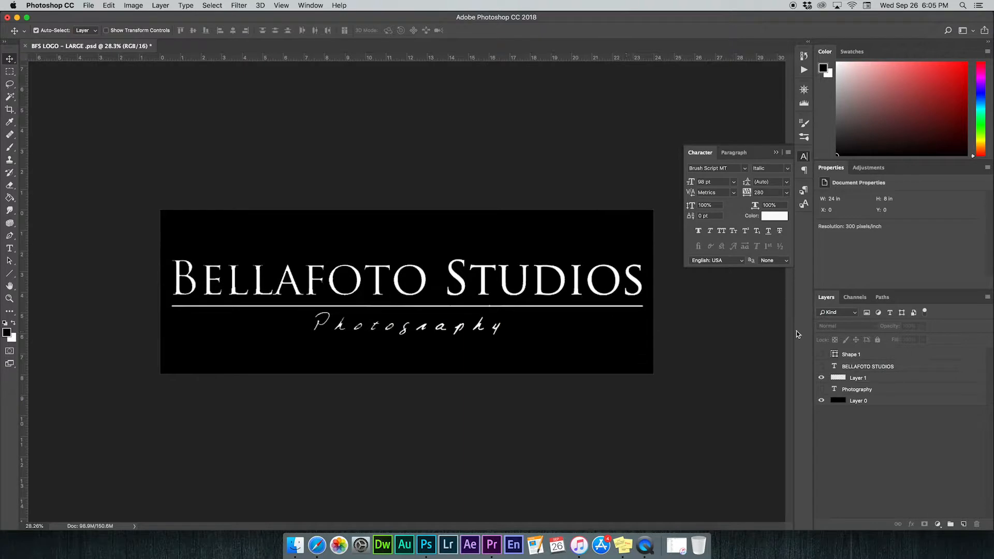
Hide Layer 1 and show the Photography, BELLAFOTO STUDIOS and Shape 1 layers.
left_click(821, 377)
left_click(821, 389)
left_click(821, 366)
left_click(820, 354)
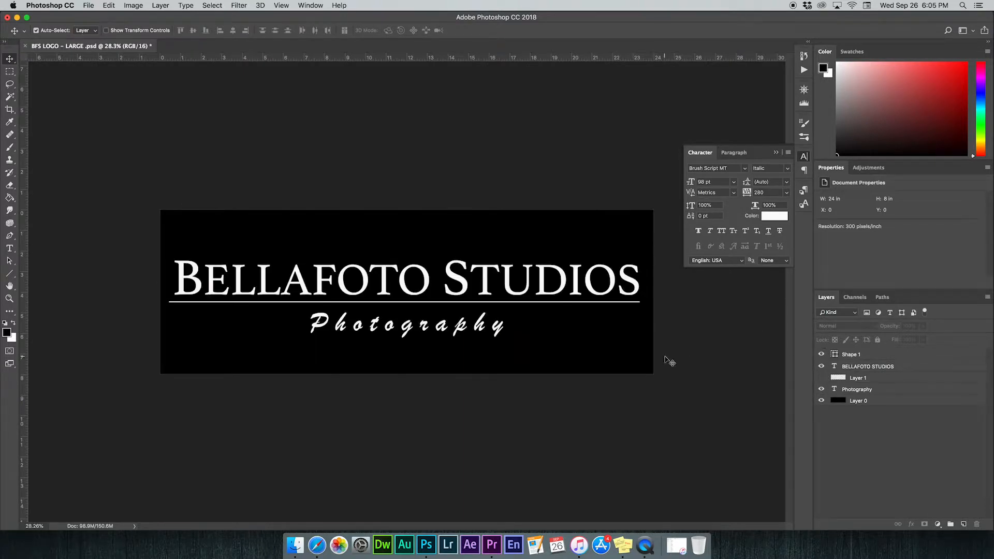
Save the logo as BFS_reedit01.psd in BellaFoto Photography's 07 Logo Files folder on Raid Backup, with layers and maximized compatibility.
left_click(94, 6)
left_click(103, 107)
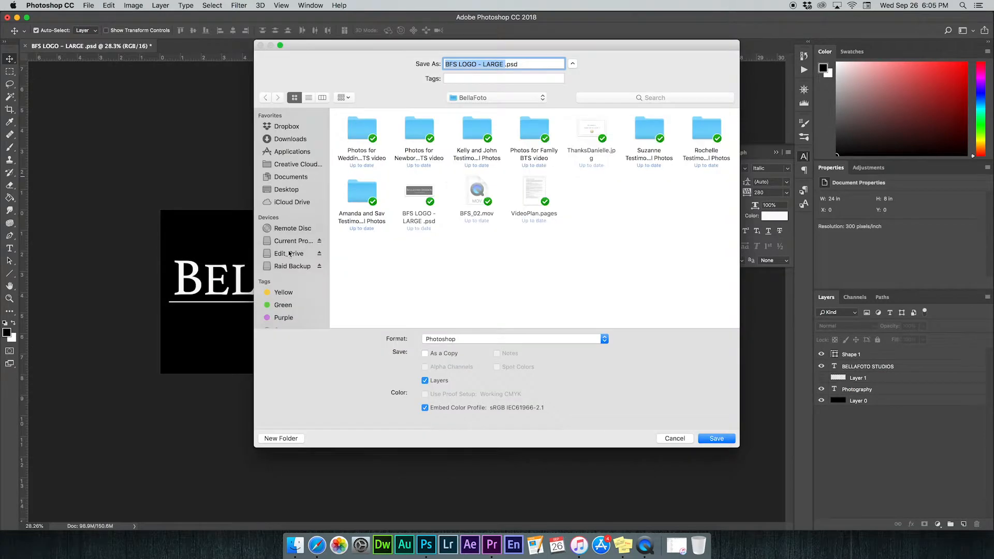
left_click(291, 267)
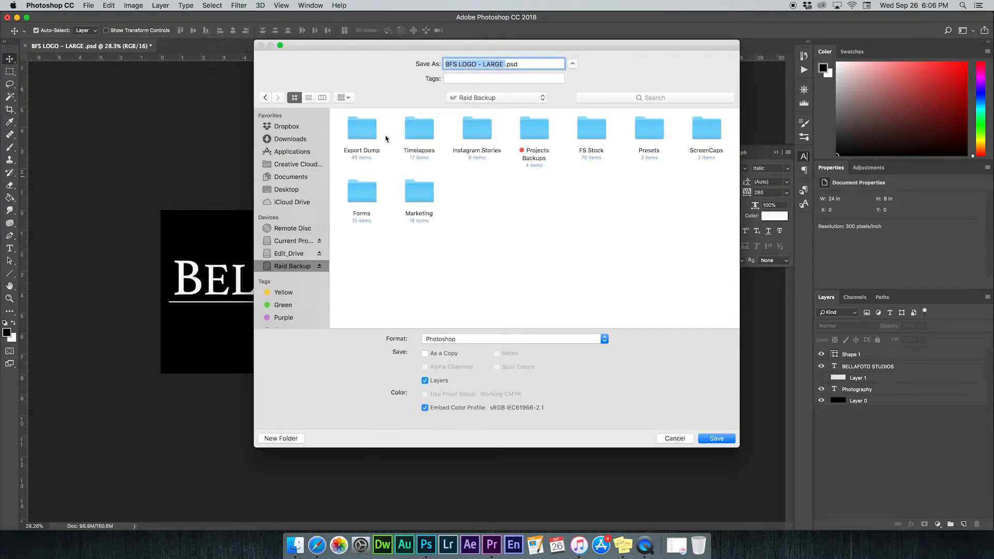
double_click(538, 131)
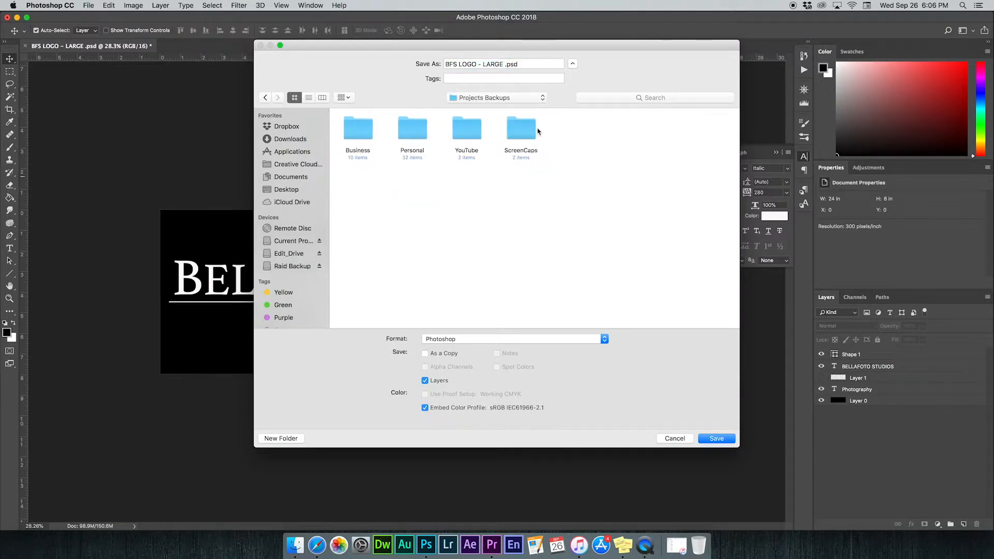
double_click(352, 130)
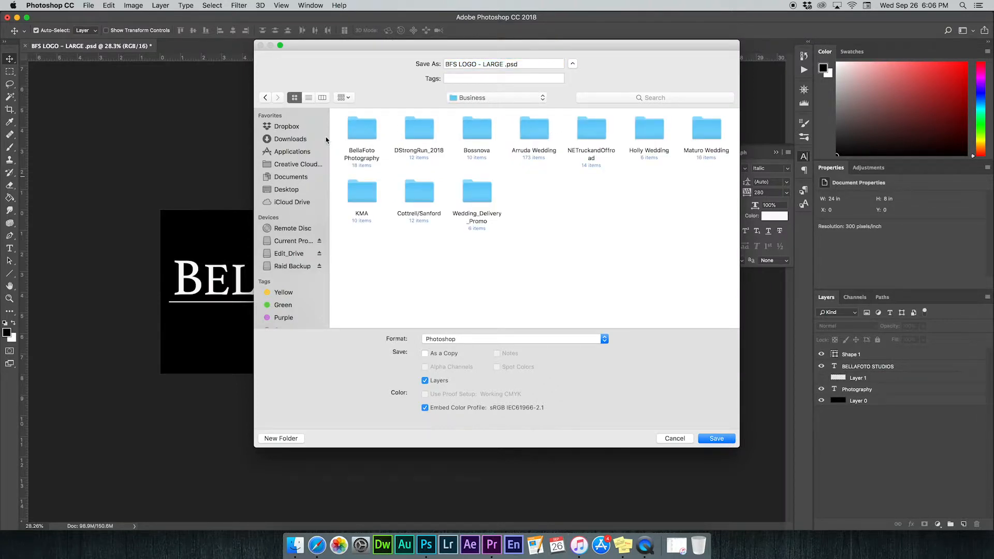
double_click(361, 129)
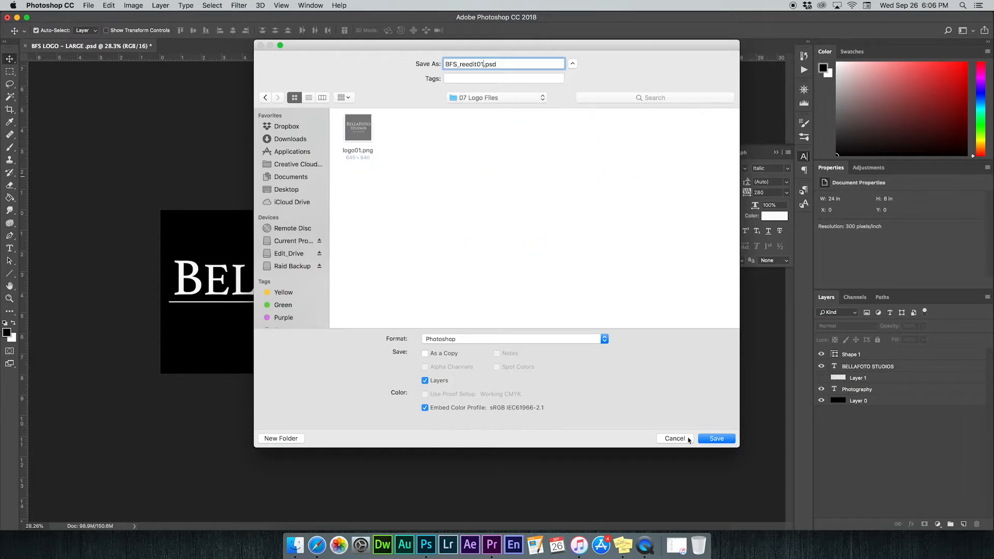
left_click(715, 438)
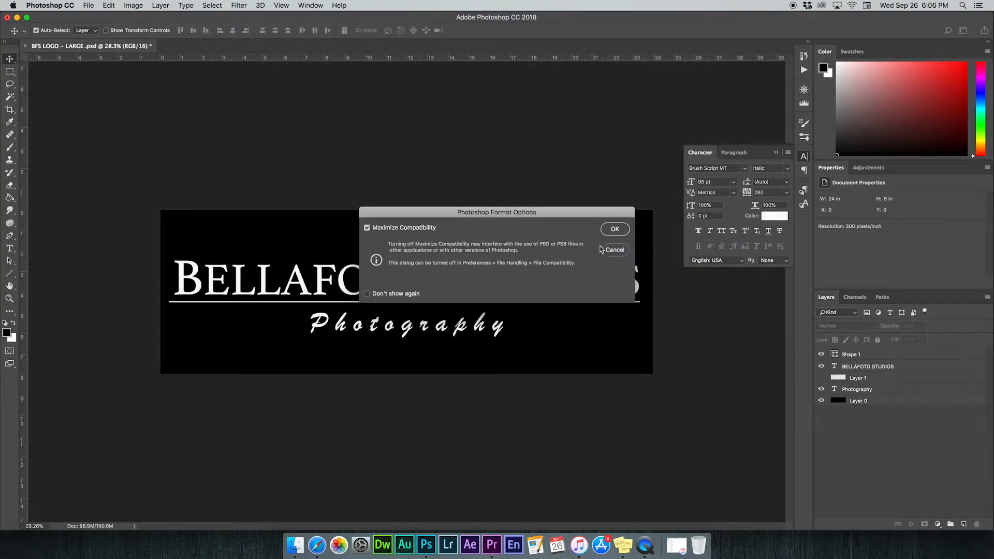
left_click(613, 229)
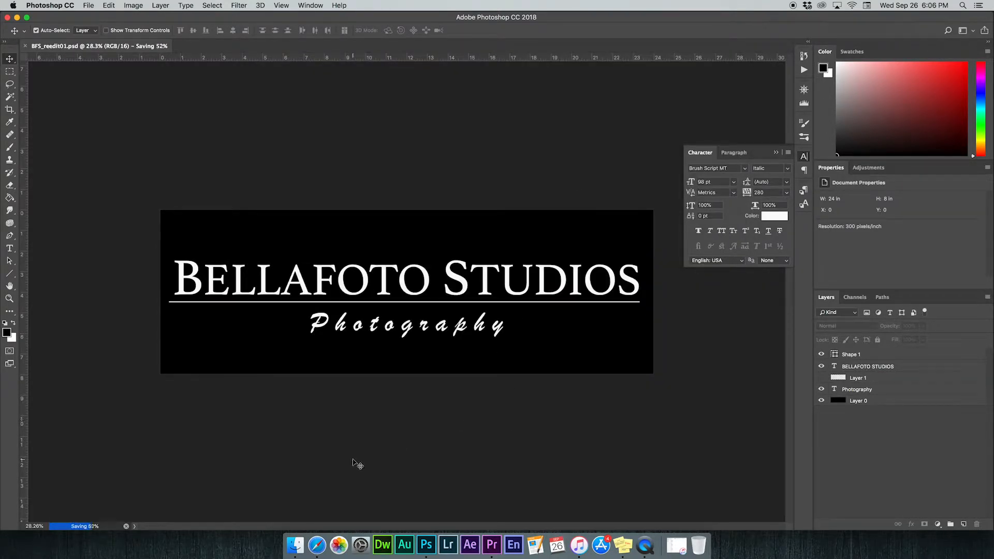
Switch to After Effects and start a new project.
left_click(470, 543)
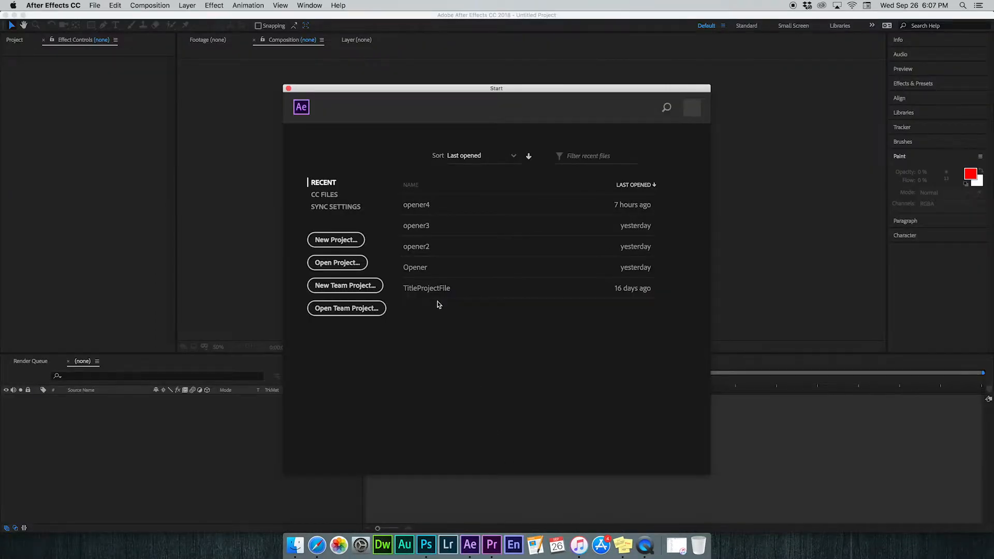
left_click(336, 240)
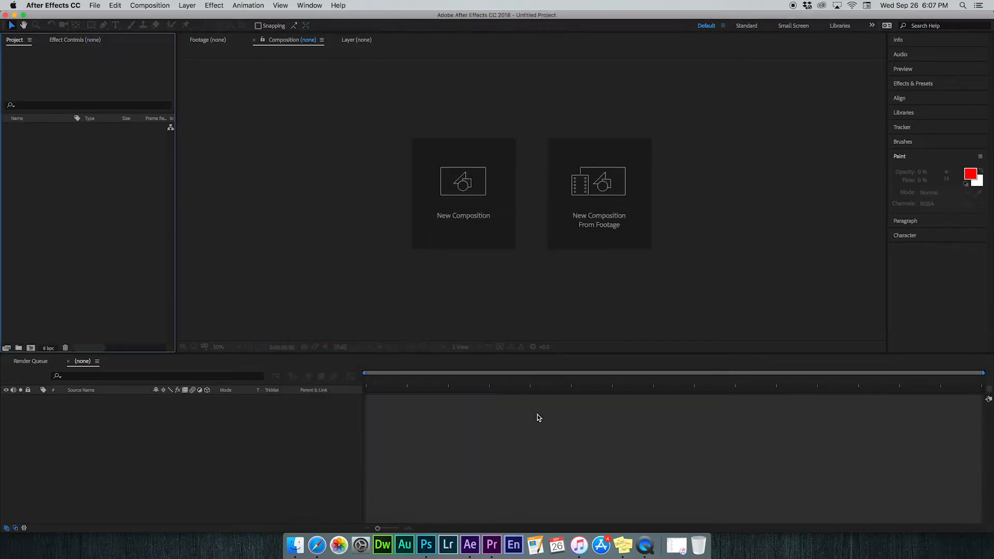
scroll(54, 265, "right", 10)
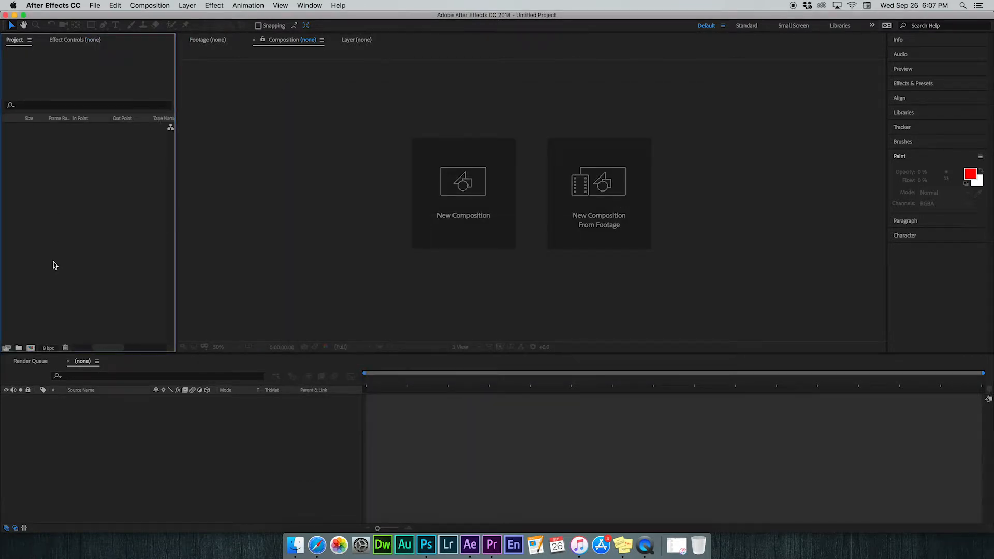
Create a composition named BFS_Opener01 at 1920 × 1080 px, 23.976 fps and Full resolution.
left_click(32, 348)
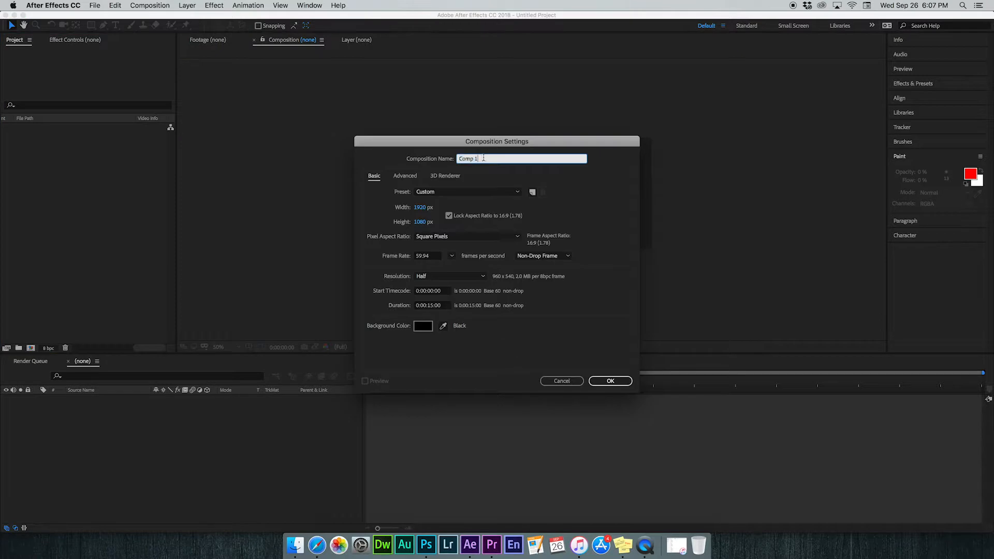
type("BFS_Opener01")
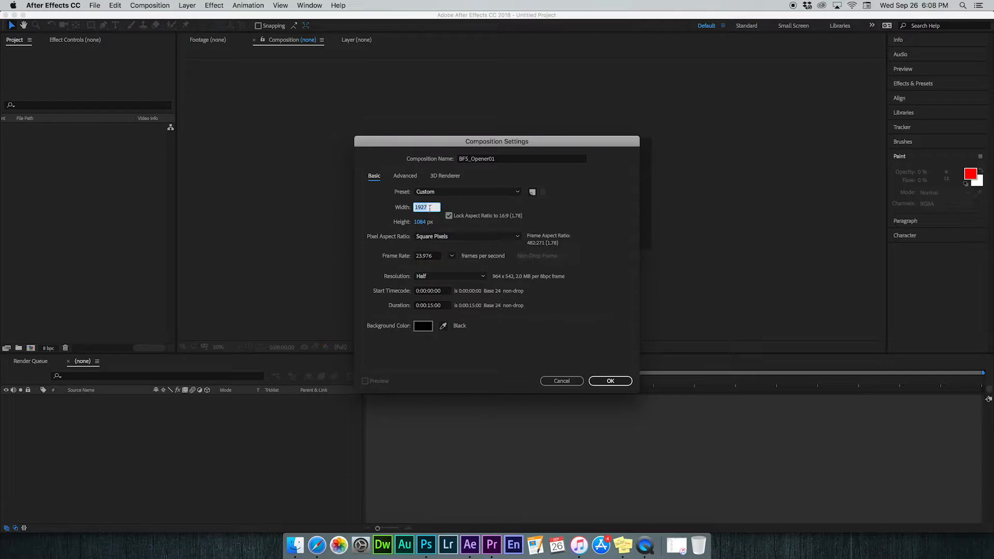
left_click(429, 208)
key("BackSpace")
type("0")
left_click(458, 228)
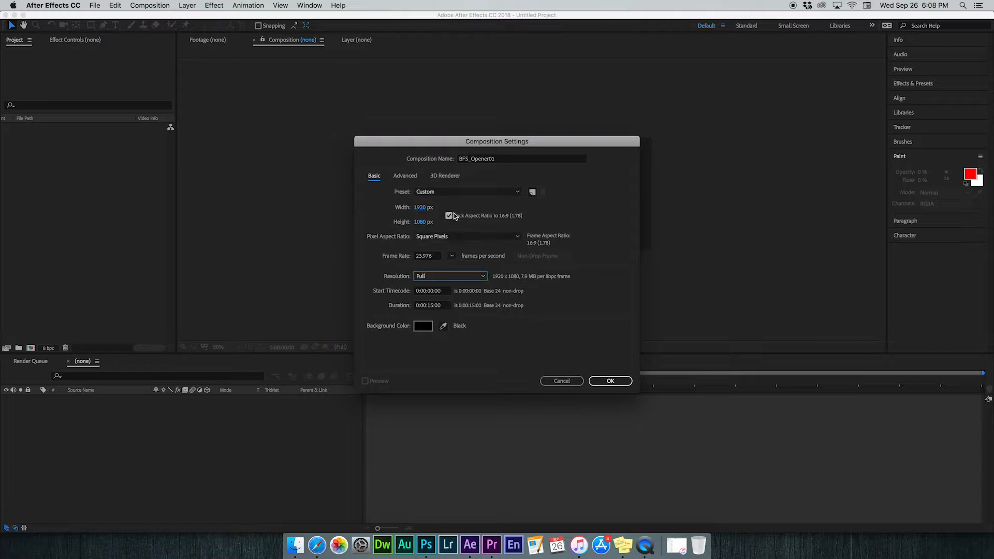
left_click(503, 162)
left_click_drag(459, 158, 493, 158)
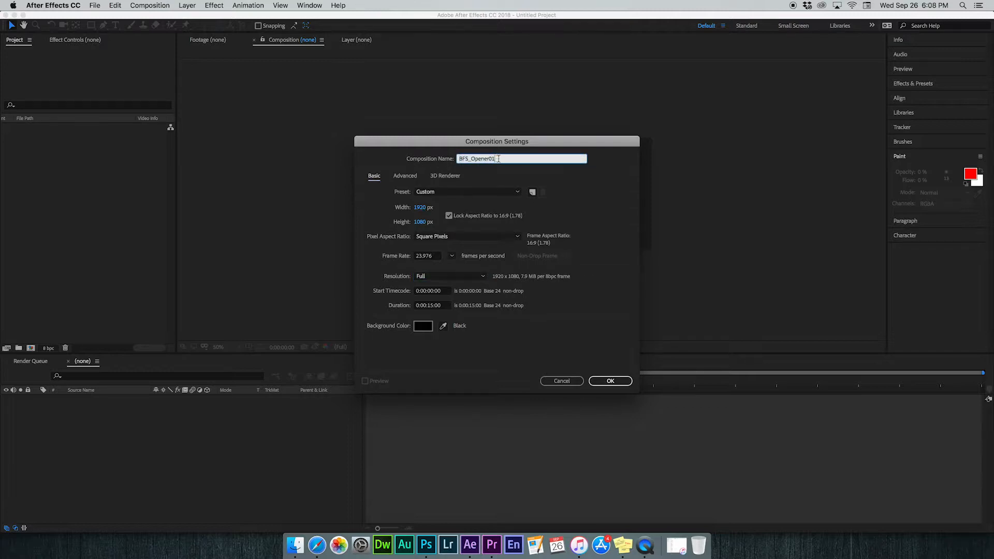
left_click(457, 158)
double_click(458, 158)
left_click(500, 159)
left_click(609, 381)
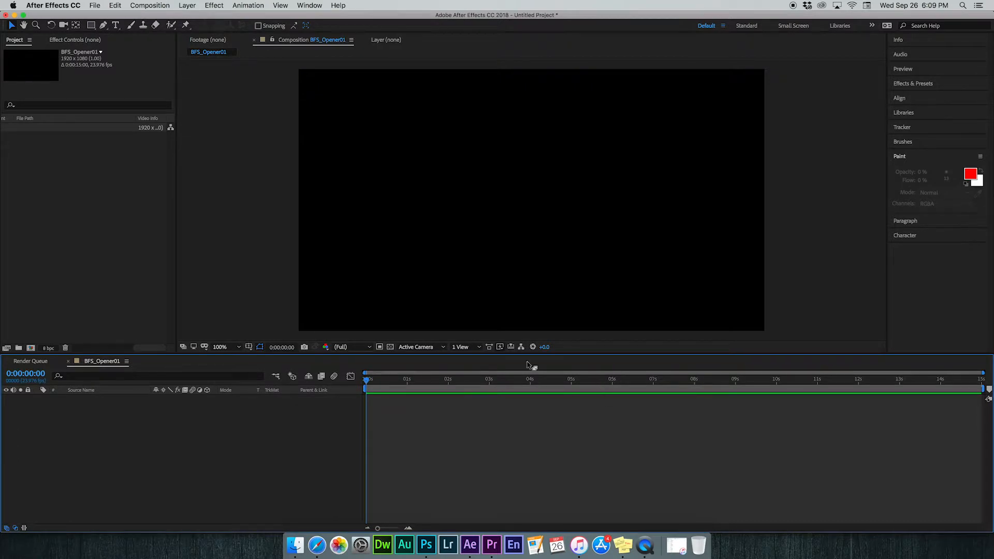
Import BFS_reedit01.psd from the 07 Logo Files folder as a Composition with Editable Layer Styles.
right_click(25, 200)
mouse_move(107, 245)
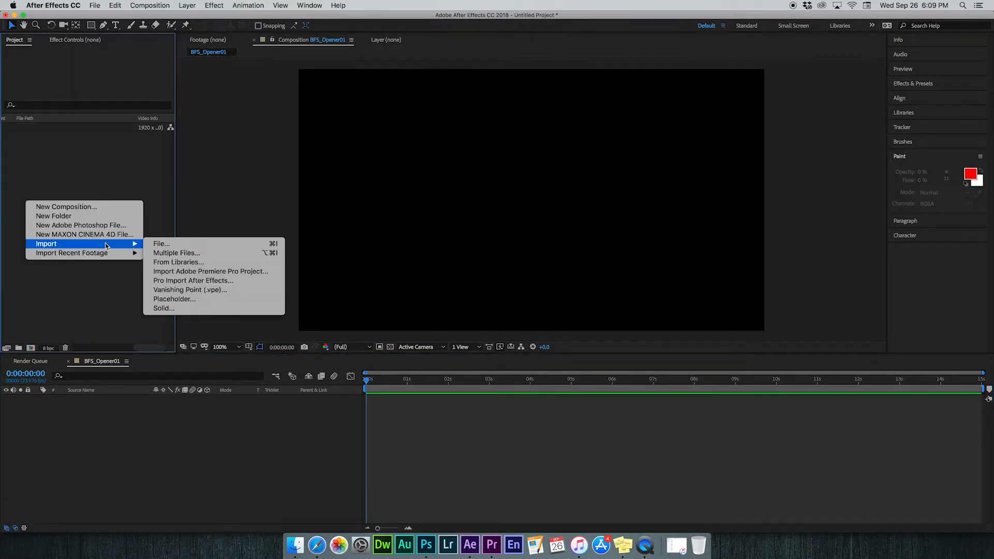
left_click(207, 245)
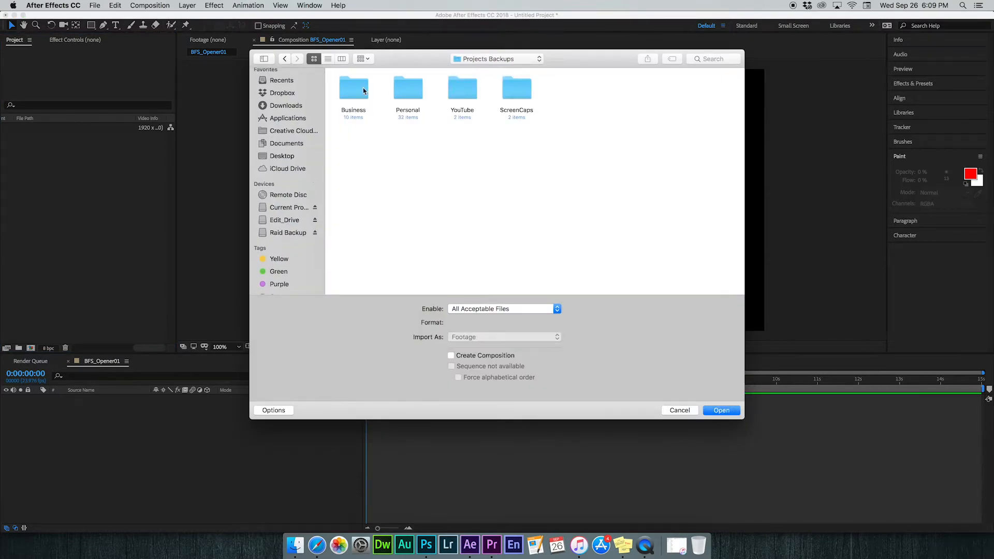
double_click(364, 91)
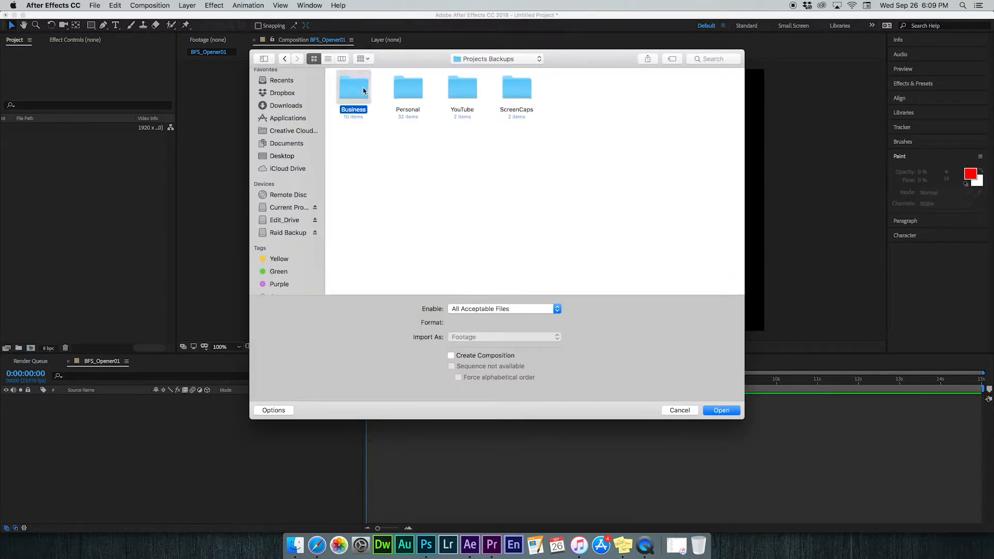
double_click(362, 93)
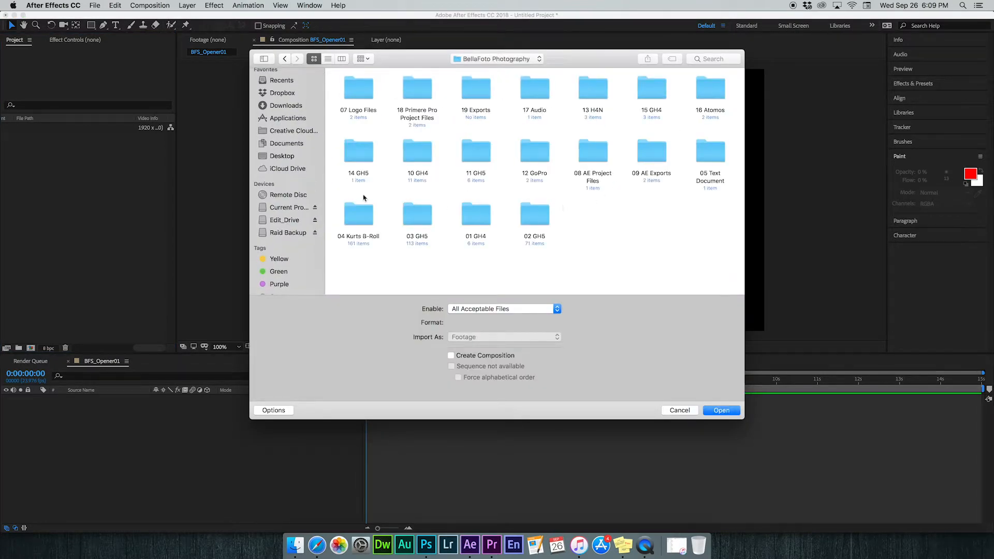
double_click(343, 110)
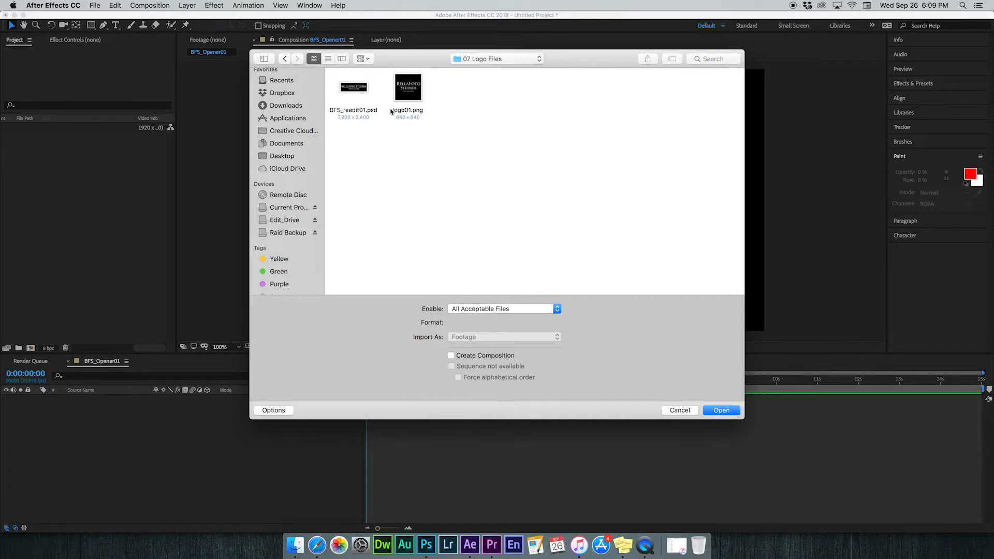
left_click(362, 95)
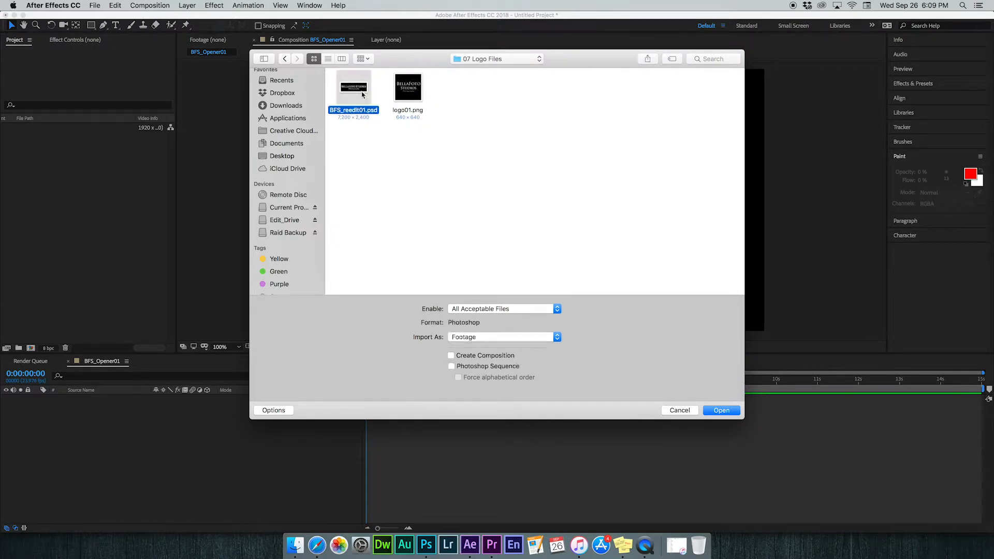
left_click(721, 410)
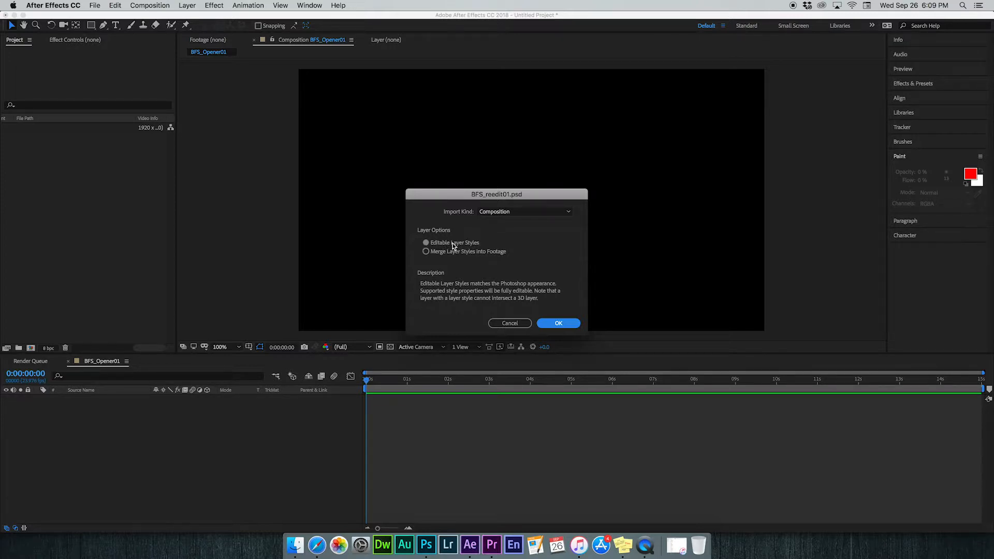
left_click(558, 323)
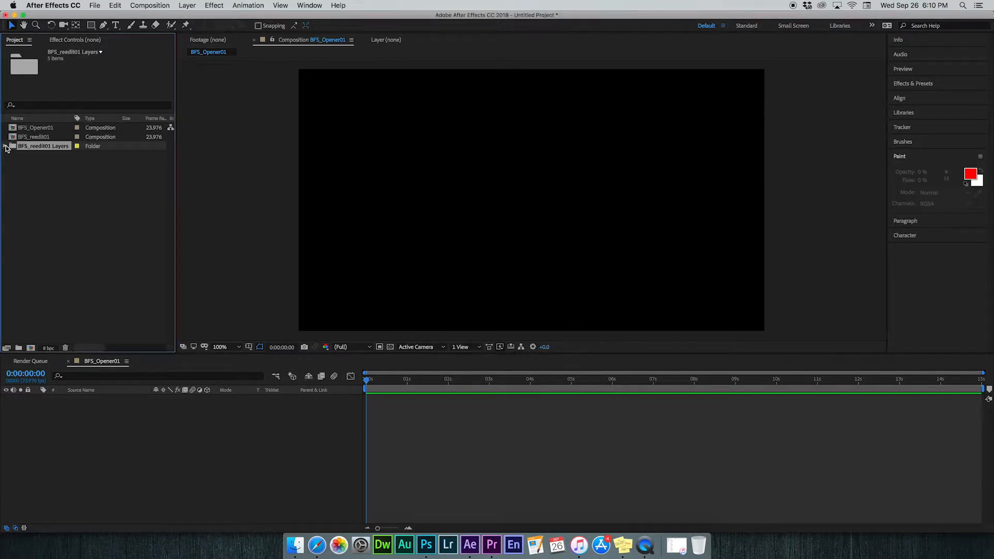
Add all five Photoshop layers from the BFS_reedit01 Layers folder to the BFS_Opener01 timeline and set the current time to 0:00:00:05.
left_click(6, 147)
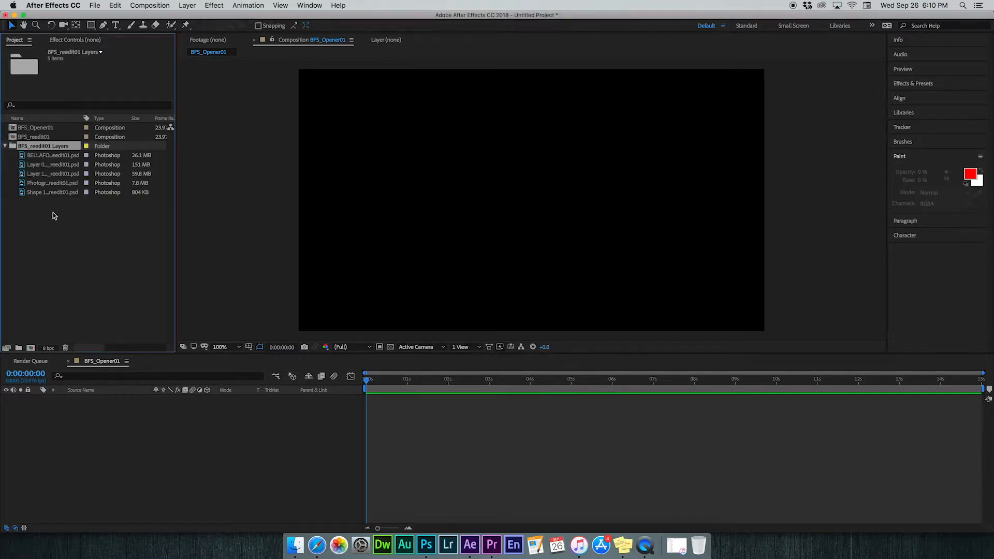
left_click_drag(60, 193, 144, 424)
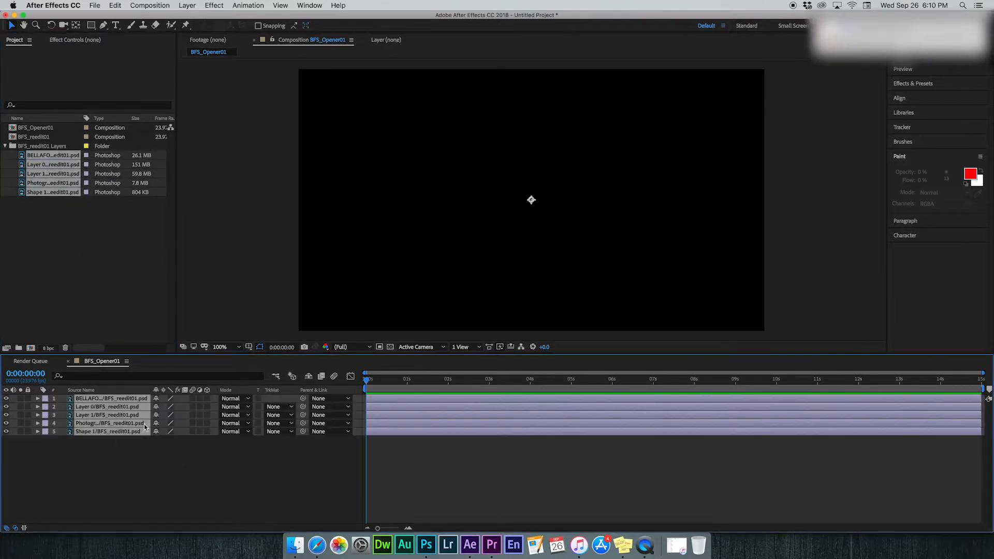
left_click(375, 380)
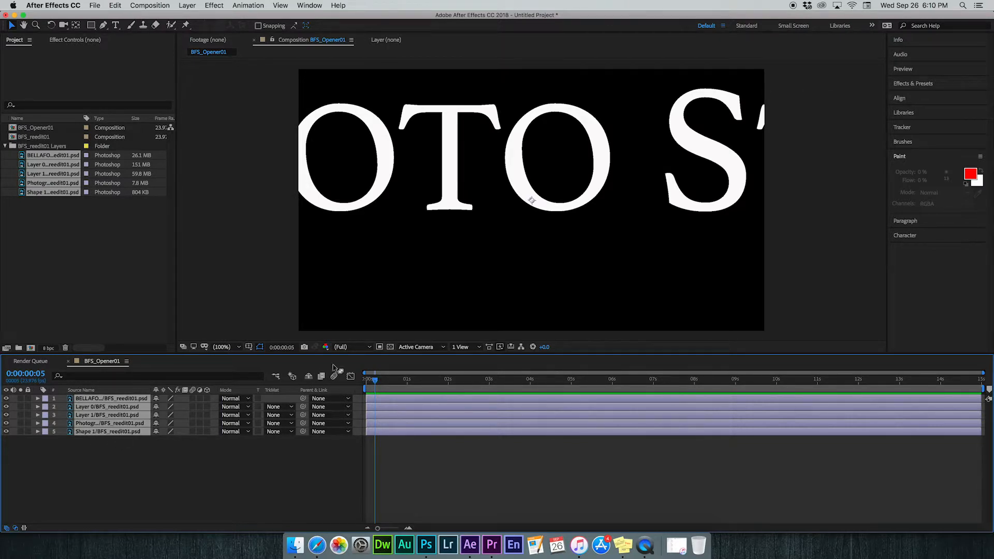
Scale all five logo layers down together until the complete BellaFoto Studios logo fits inside the composition frame.
key("period")
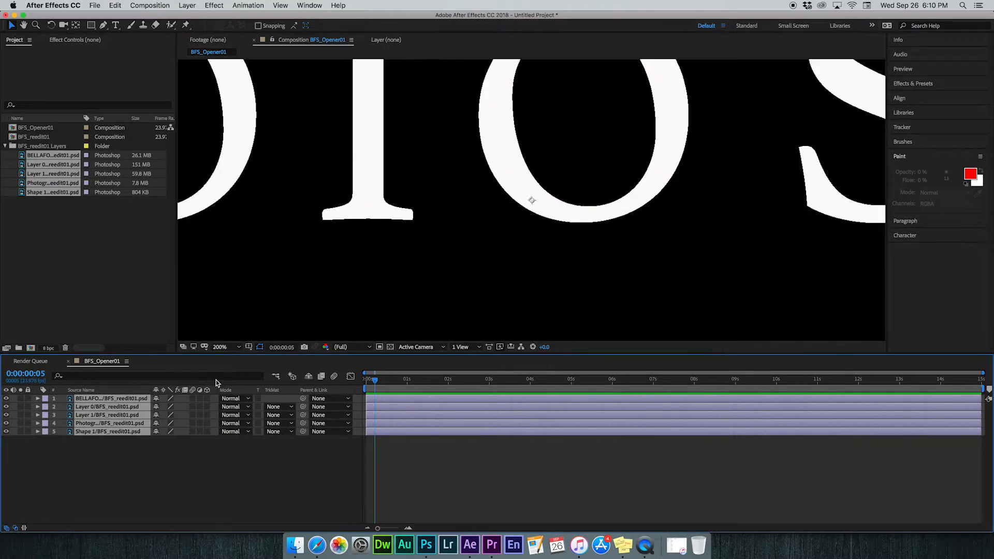
key("comma")
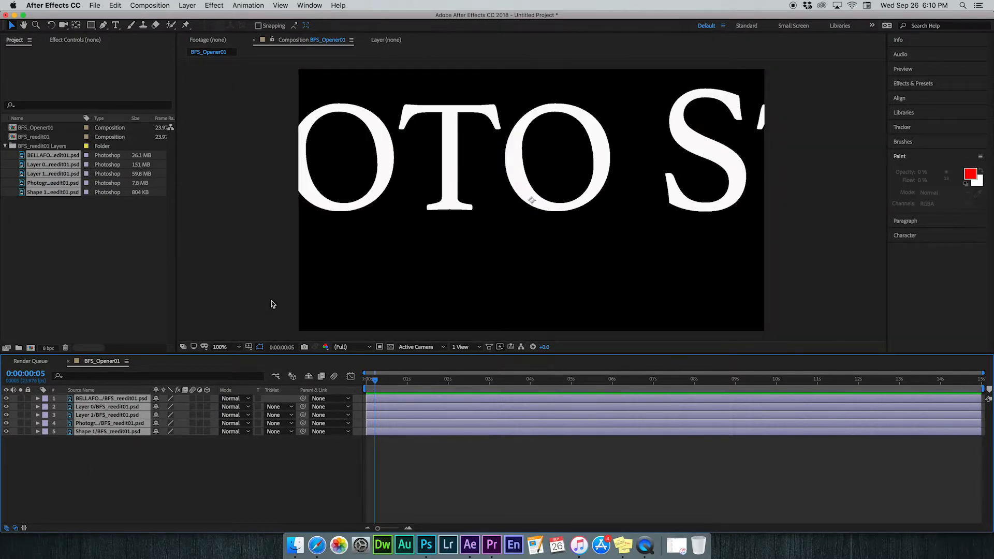
key("comma")
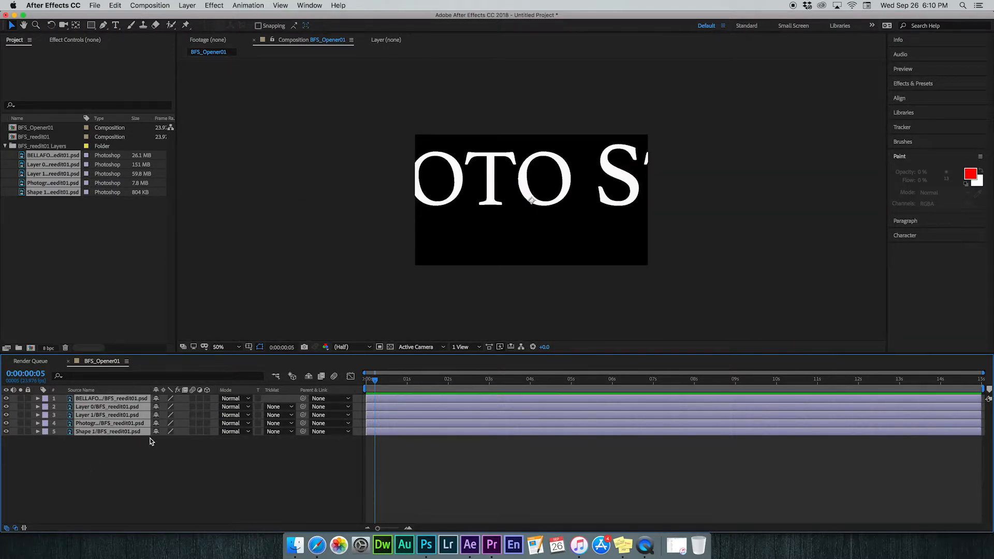
key("s")
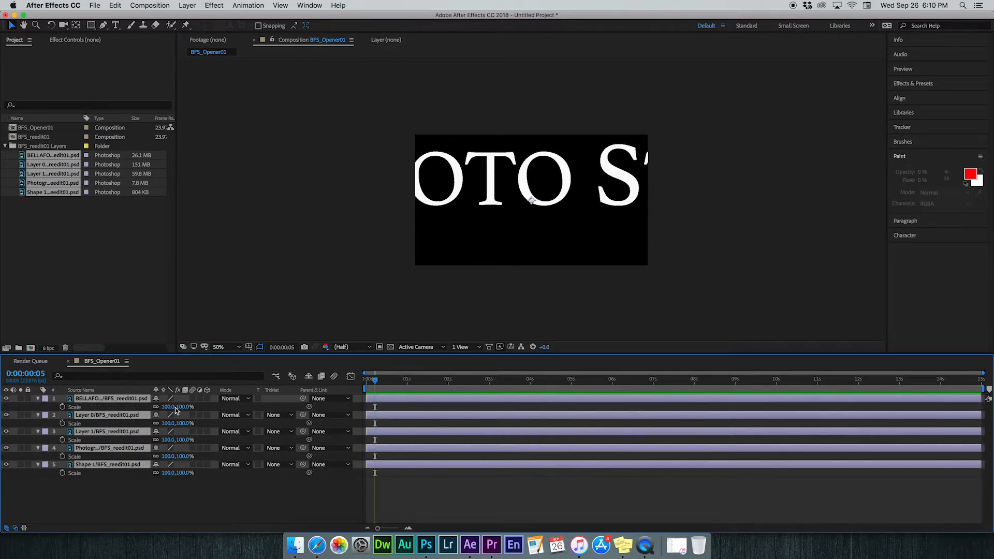
left_click_drag(168, 407, 134, 408)
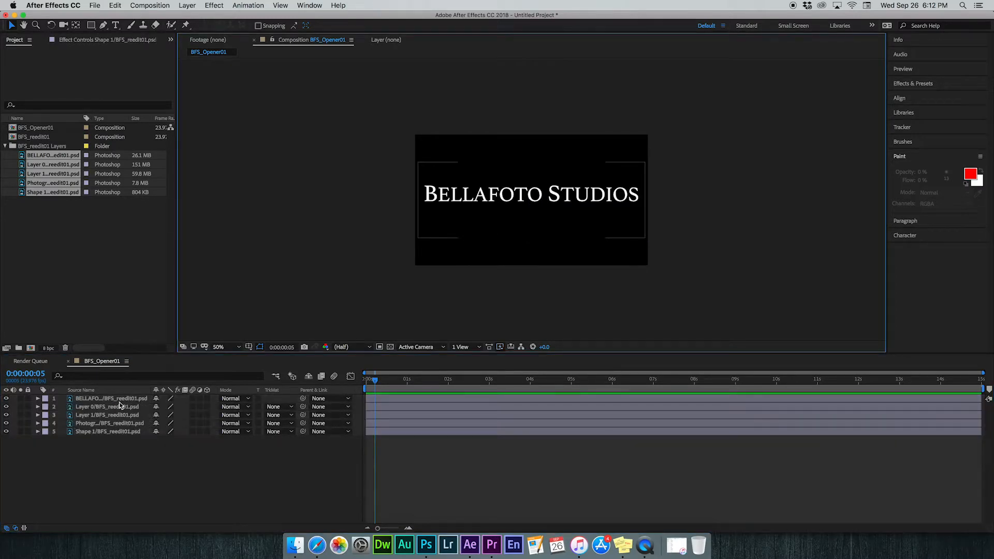
left_click(123, 400)
left_click(128, 432)
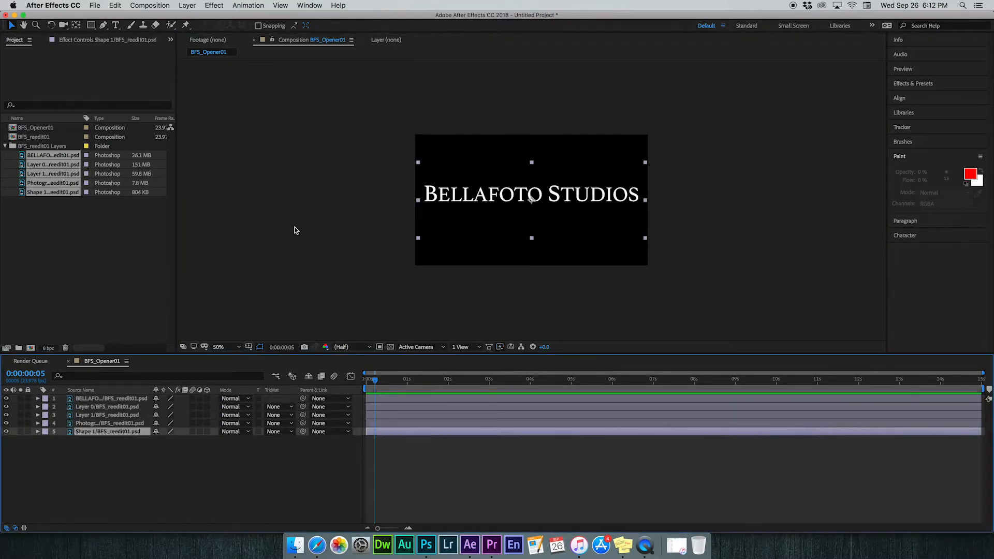
left_click(450, 149)
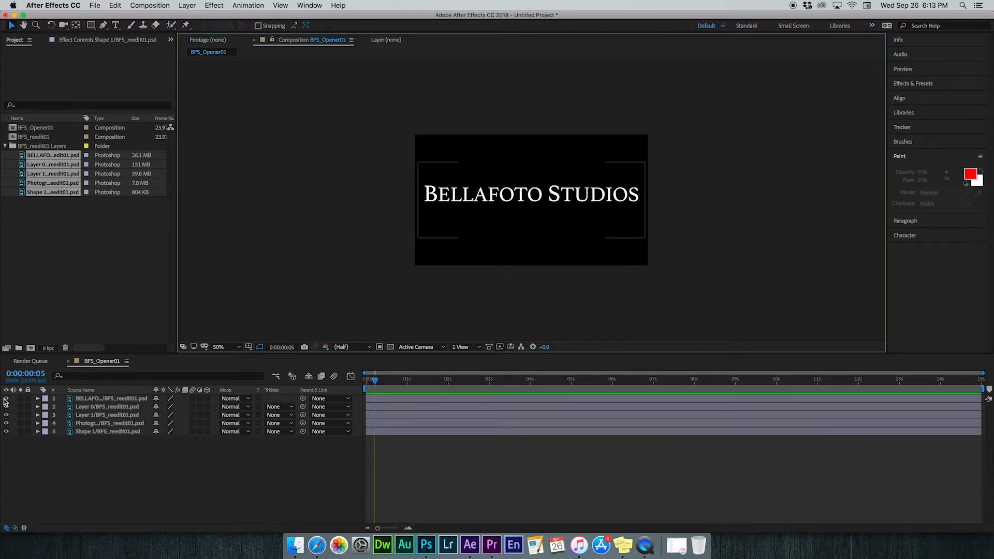
Rename the top BELLAFOTO layer in the timeline as "Bellefoto Text".
left_click(96, 399)
right_click(96, 400)
left_click(111, 527)
type("Bellefoto Text")
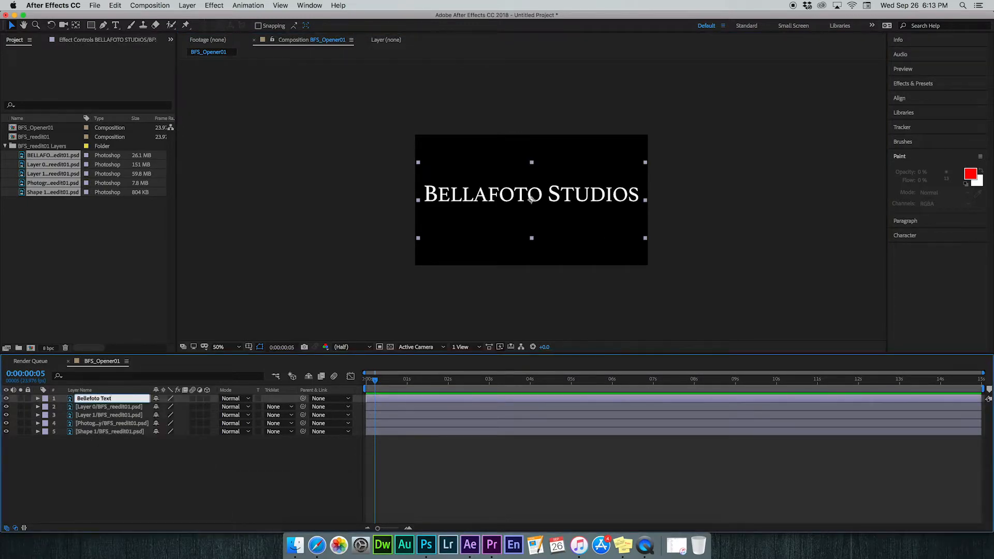
left_click(99, 461)
Hide Layer 0 and delete Layer 1 from the BFS_Opener01 timeline.
left_click(7, 407)
left_click(83, 415)
key("Delete")
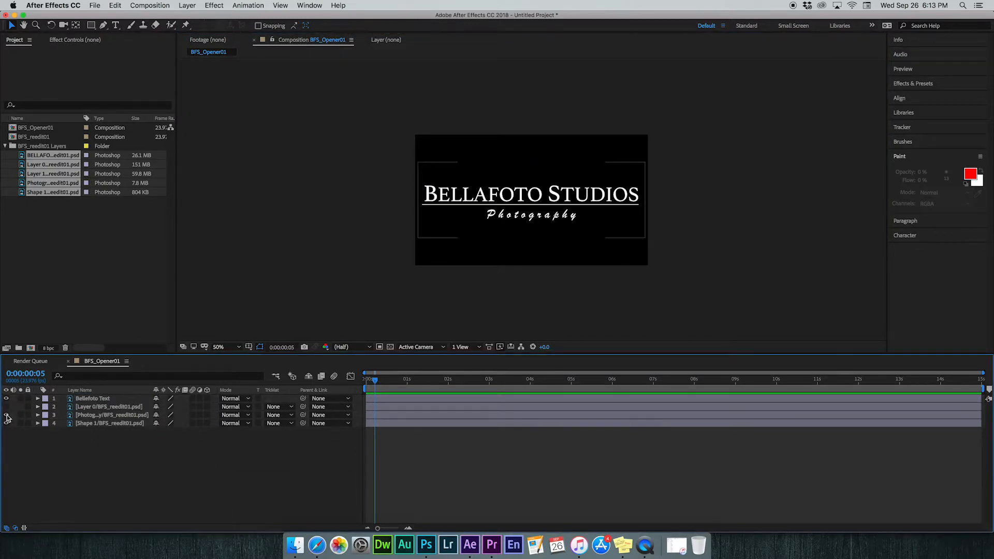
Rename the Photography layer as "Photography Text" and the Shape 1 layer as "Line".
left_click(98, 415)
key("Return")
type("Photography Text")
left_click(93, 455)
left_click(106, 424)
key("Return")
type("Line S")
key("BackSpace")
key("BackSpace")
key("Return")
Delete Layer 0 from the timeline and set the current time to 0:00:00:13.
left_click(95, 407)
key("Delete")
left_click_drag(374, 380, 388, 379)
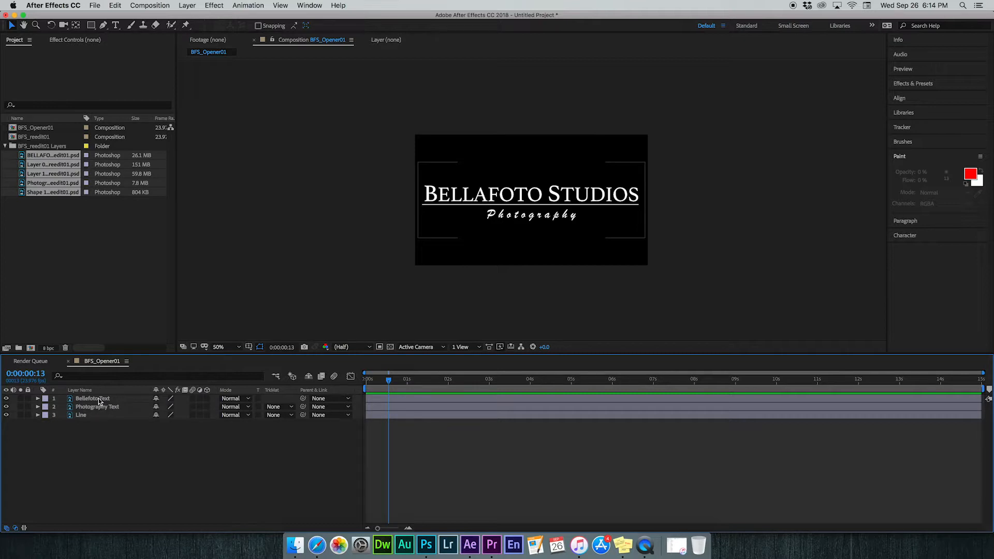
Check what each of the three remaining layers contains by switching its visibility off and back on.
left_click(82, 399)
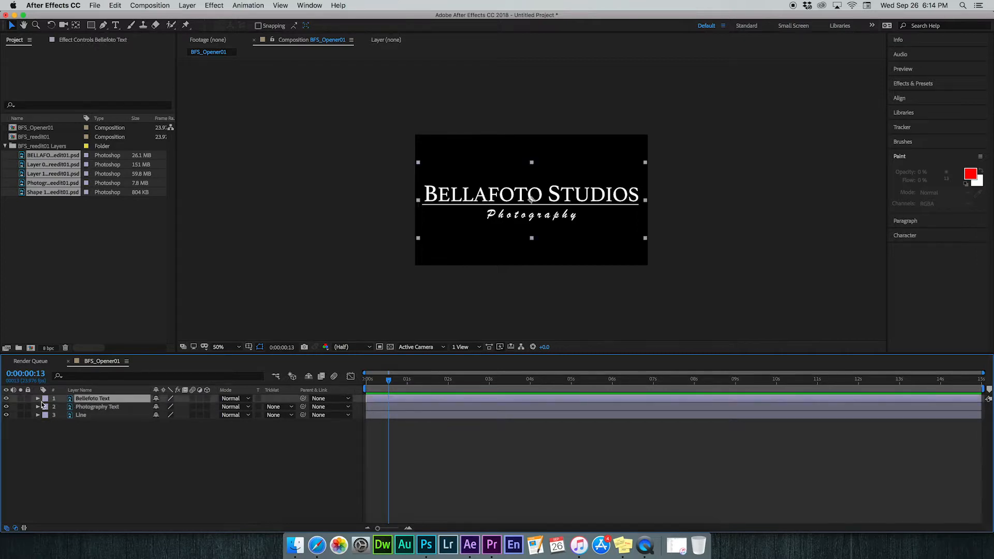
left_click(6, 398)
left_click(6, 399)
left_click(6, 407)
left_click(6, 407)
left_click(6, 415)
left_click(6, 415)
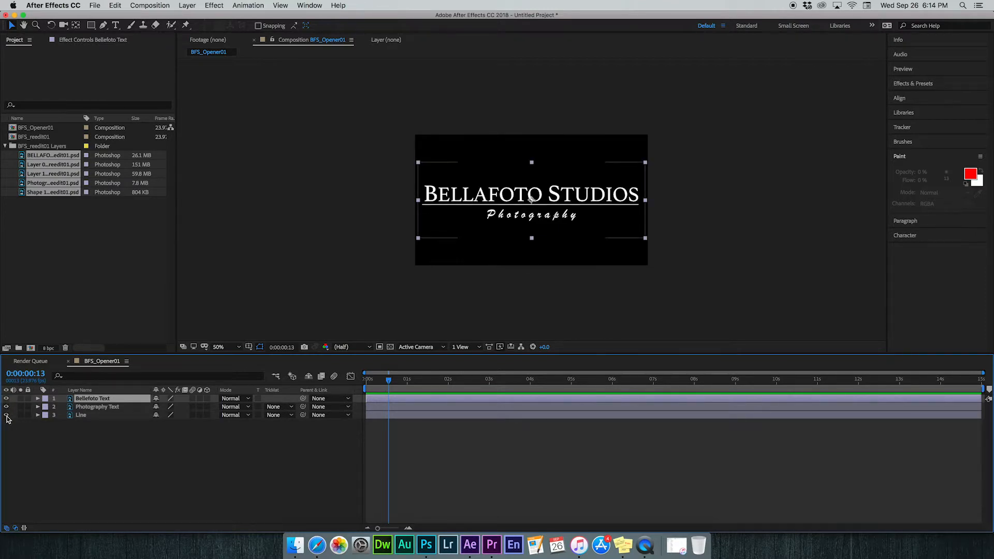
Place the Line layer between Bellefoto Text and Photography Text, checking the stacking order by toggling each layer's visibility.
left_click_drag(54, 418, 90, 403)
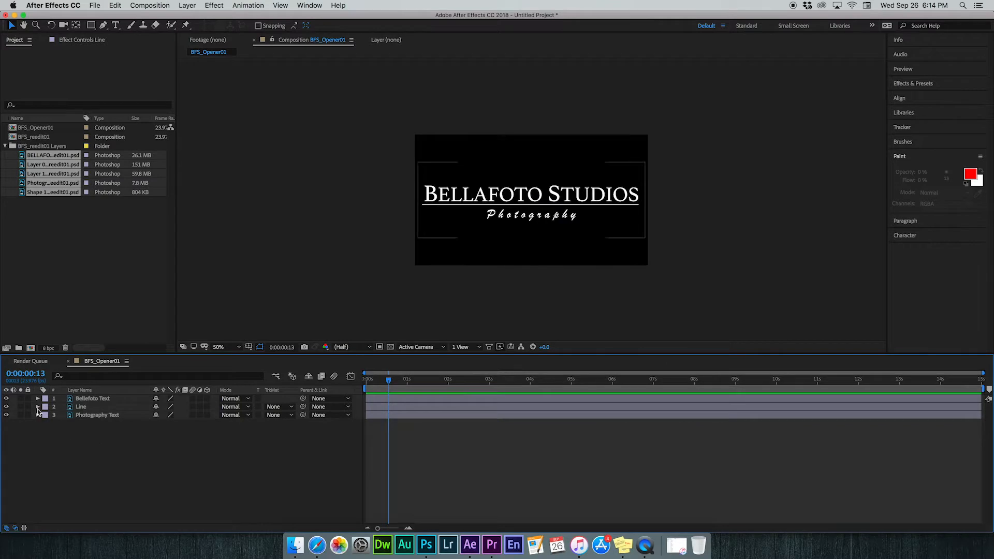
left_click(7, 400)
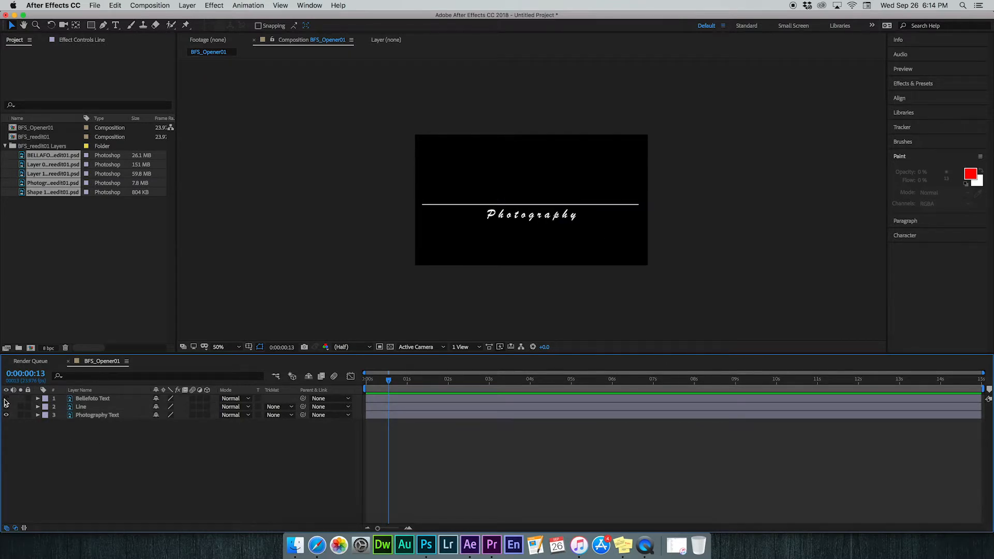
left_click(6, 399)
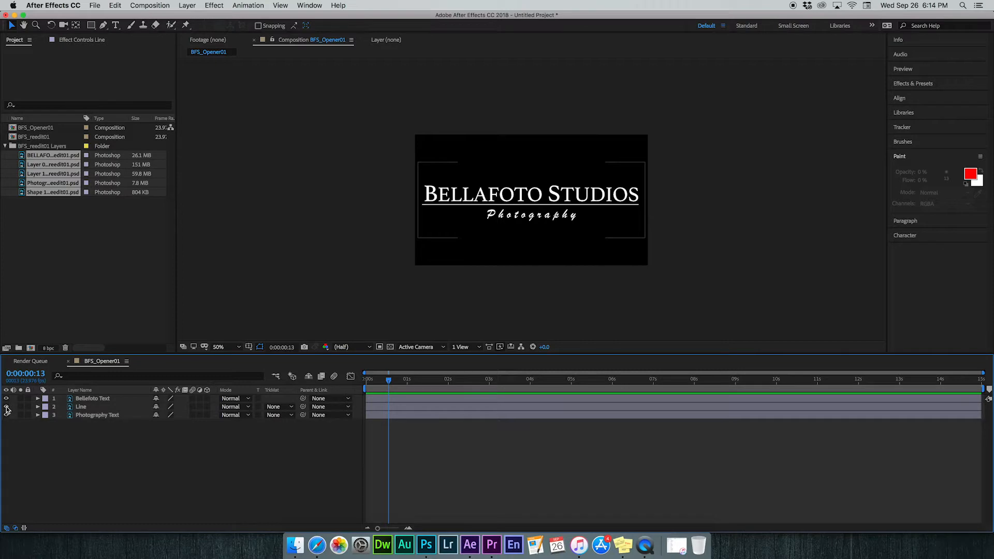
left_click(6, 407)
left_click(6, 407)
left_click(6, 415)
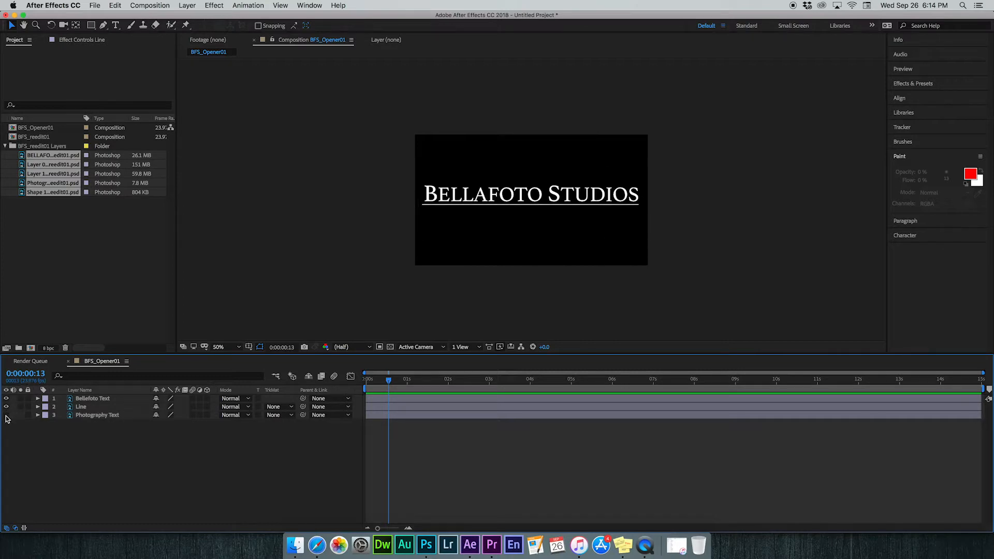
left_click(7, 415)
left_click(83, 416)
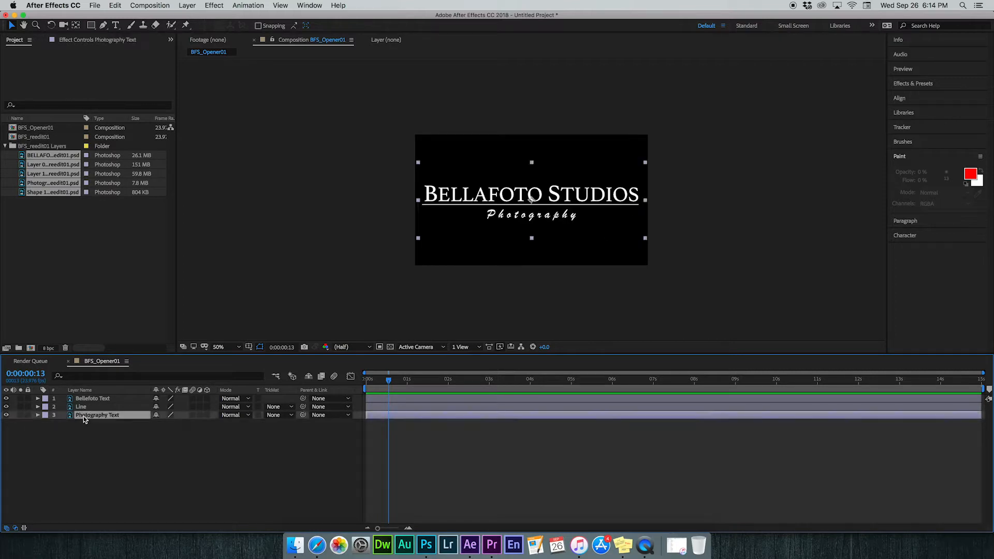
key("Return")
left_click(90, 424)
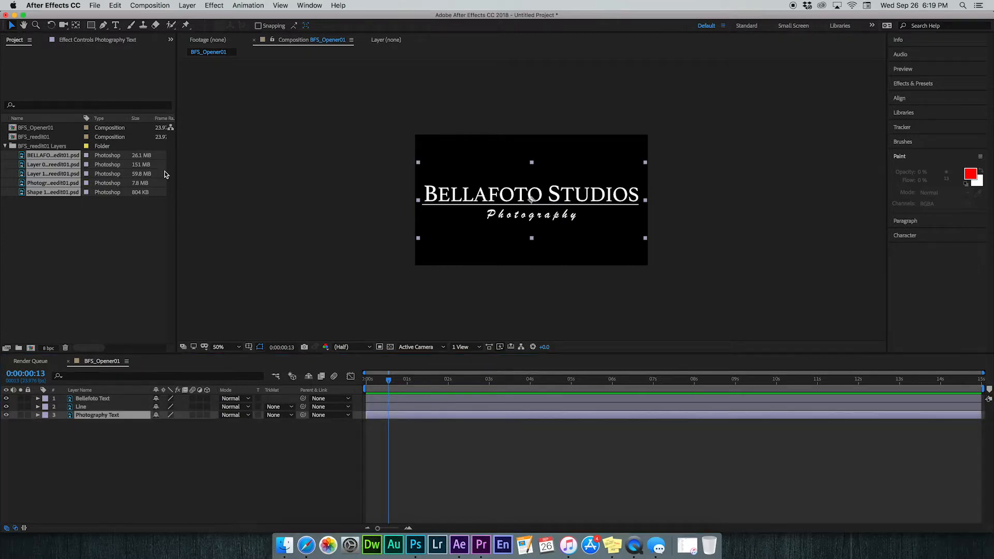
left_click(287, 235)
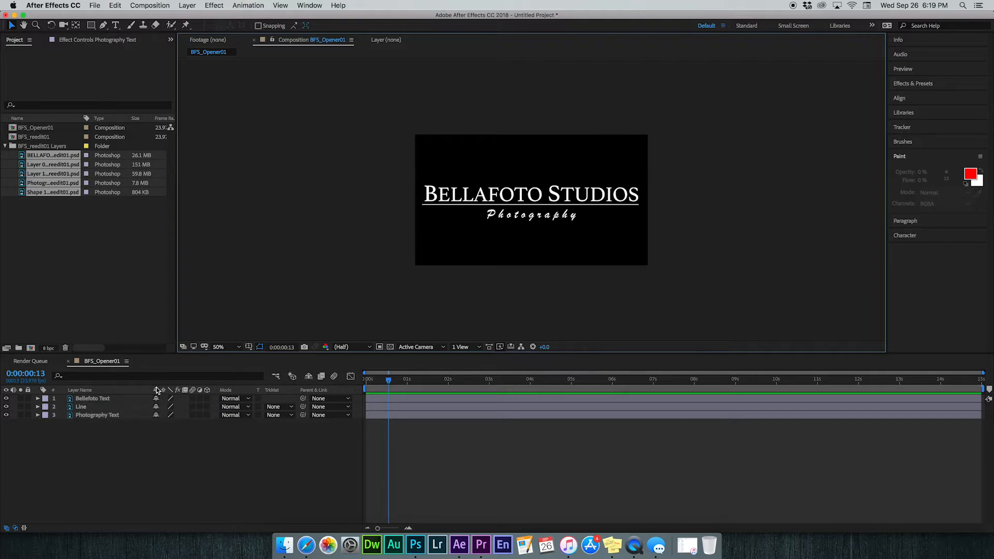
Create a shape layer and draw a purple rectangle below the logo's line, slightly wider than the line and covering the Photography text.
right_click(170, 433)
mouse_move(227, 426)
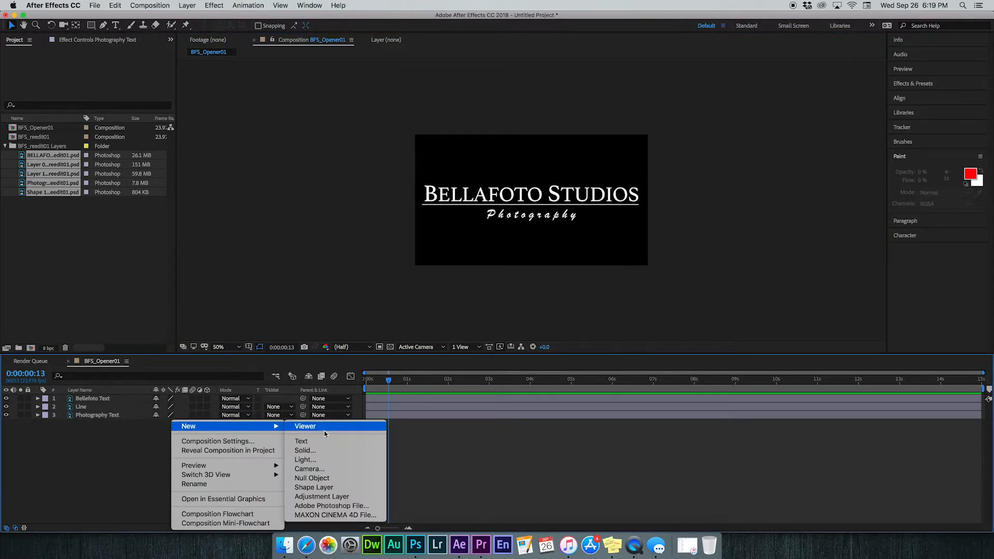
left_click(313, 487)
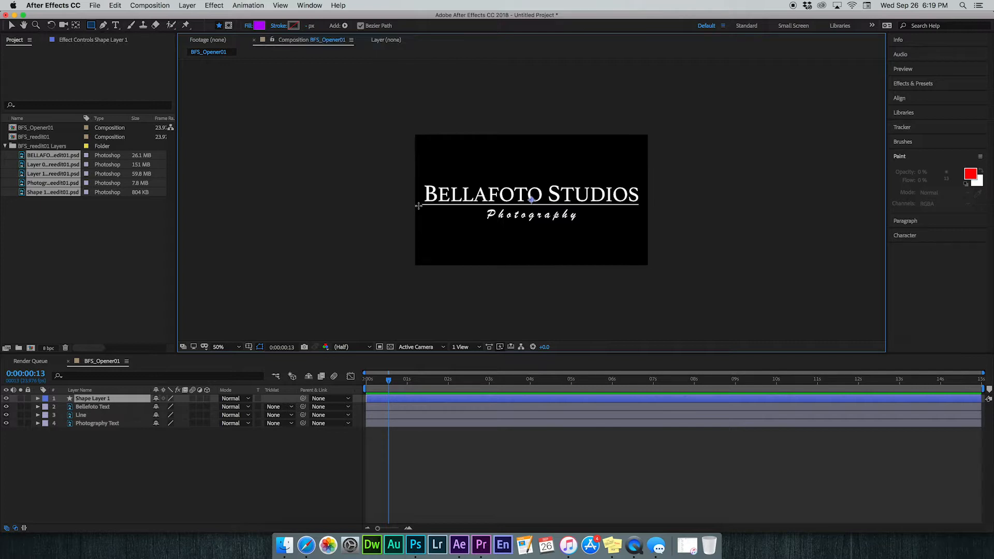
left_click_drag(419, 205, 642, 238)
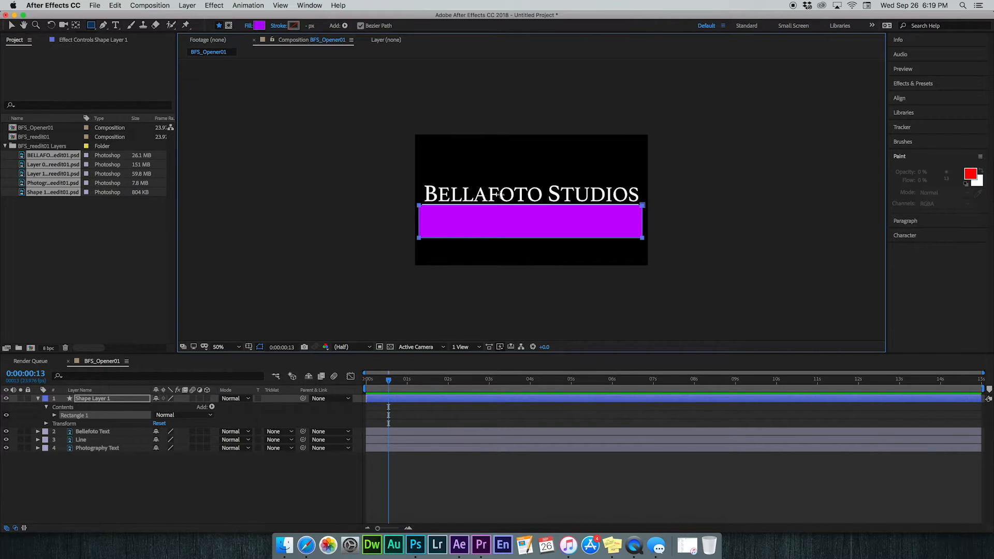
Nudge the purple rectangle vertically so that its upper edge aligns with the logo's white line.
key("period")
key("period")
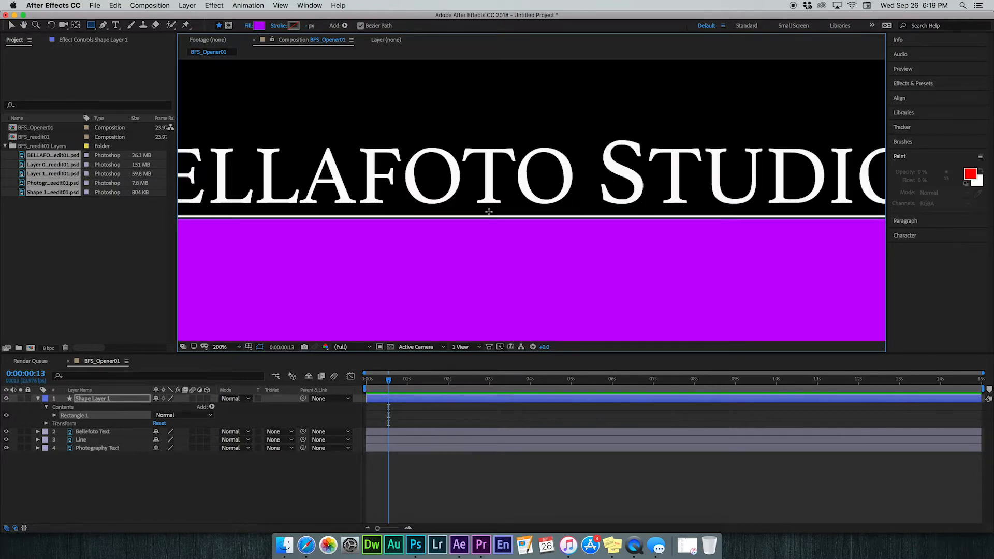
left_click(12, 26)
left_click(418, 287)
key("Up")
key("Up")
key("Down")
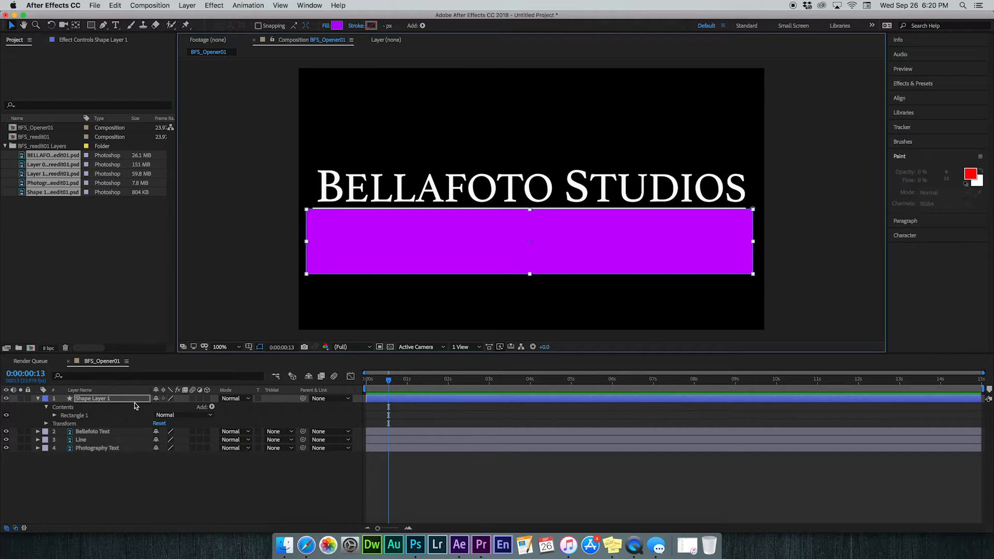
Collapse the new shape layer's properties and rename the layer as "BFS_Text_Mask".
left_click(38, 399)
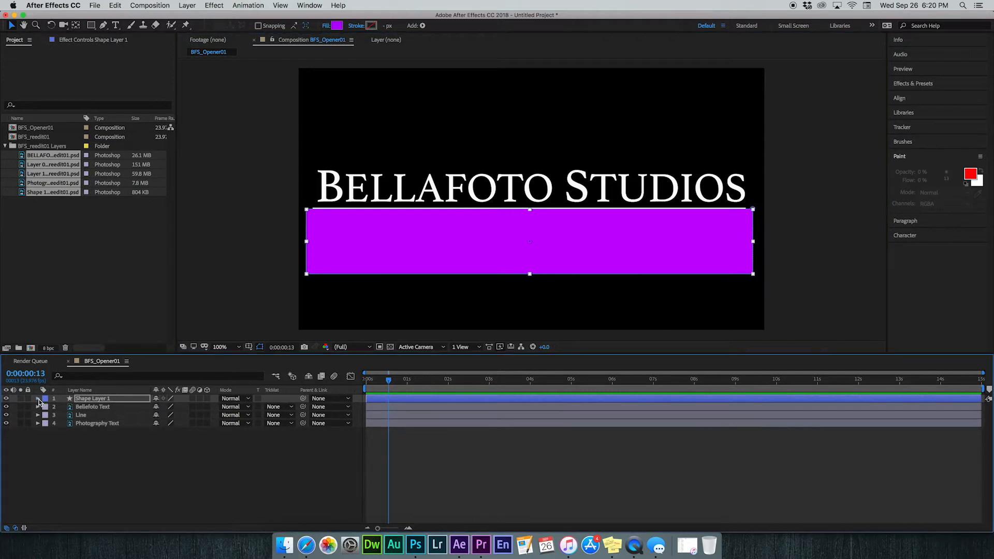
left_click(96, 402)
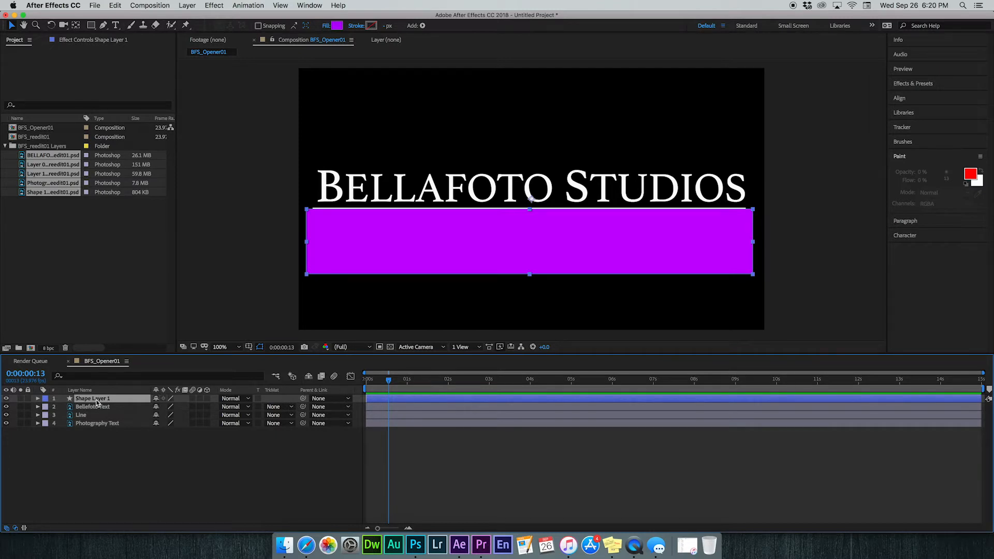
key("Return")
type("BFS_Text_Mask")
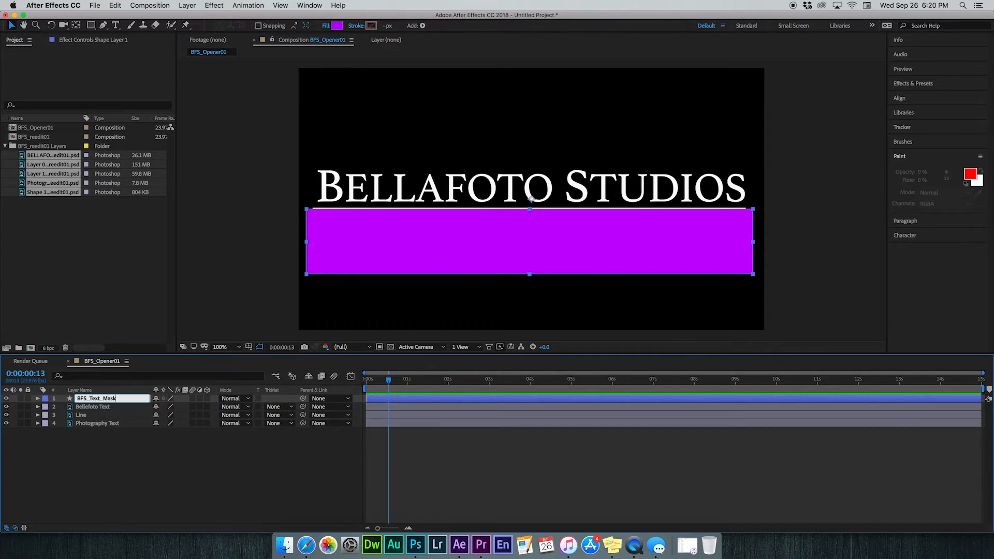
left_click(98, 456)
left_click(107, 399)
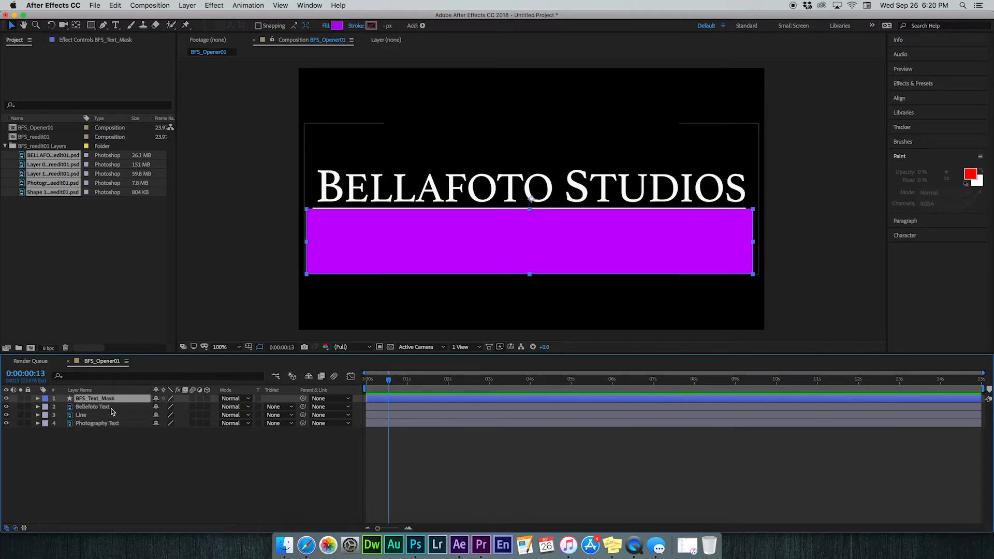
Set the Bellefoto Text layer's track matte to Alpha Inverted Matte "BFS_Text_Mask".
left_click(100, 409)
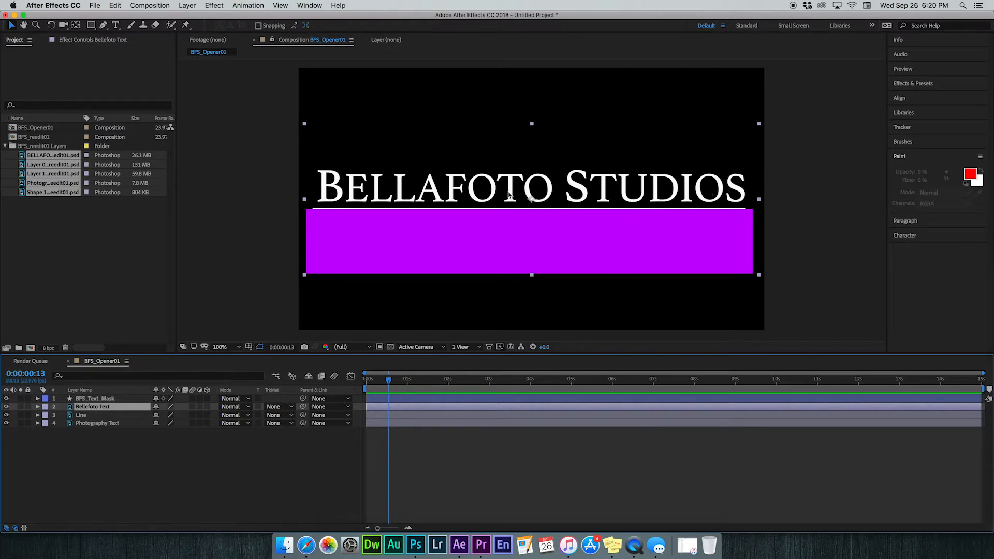
left_click(273, 407)
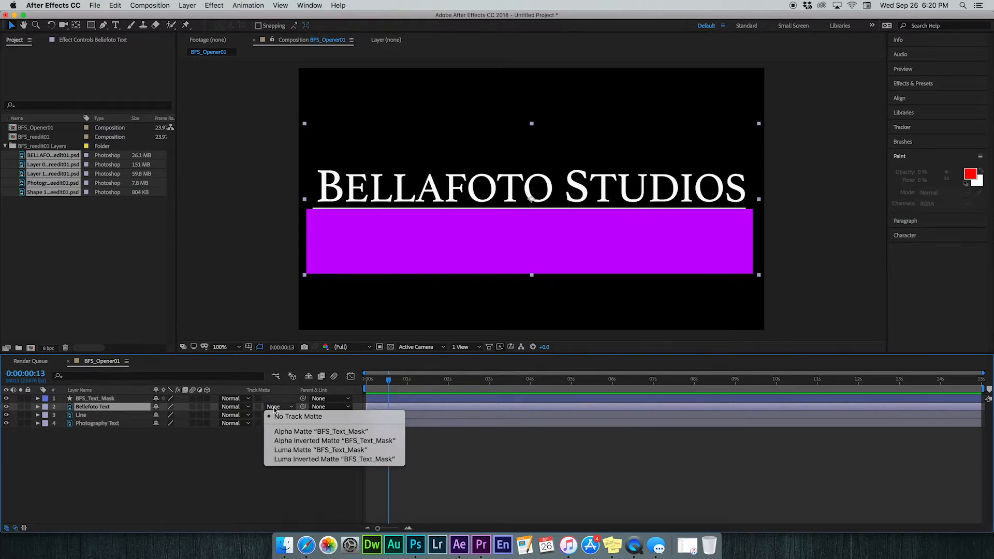
left_click(284, 441)
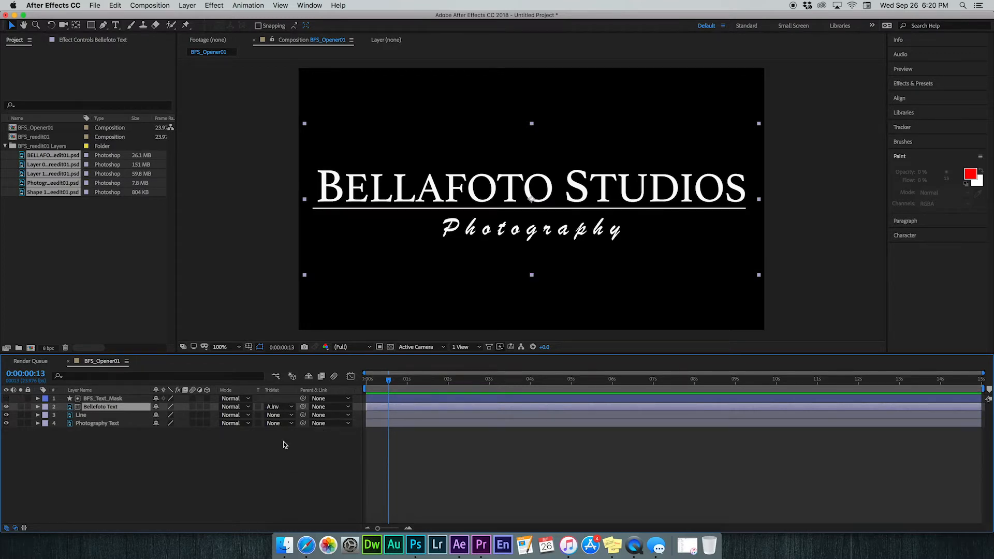
Move the Bellefoto Text layer down behind the matte by setting its Y position to 720.
left_click(122, 424)
left_click(120, 407)
key("p")
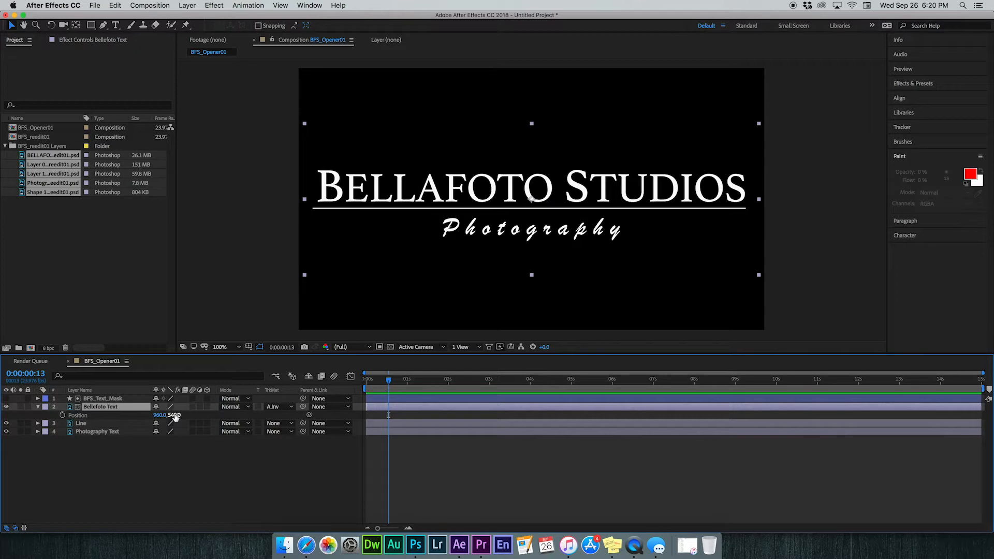
left_click_drag(174, 415, 258, 418)
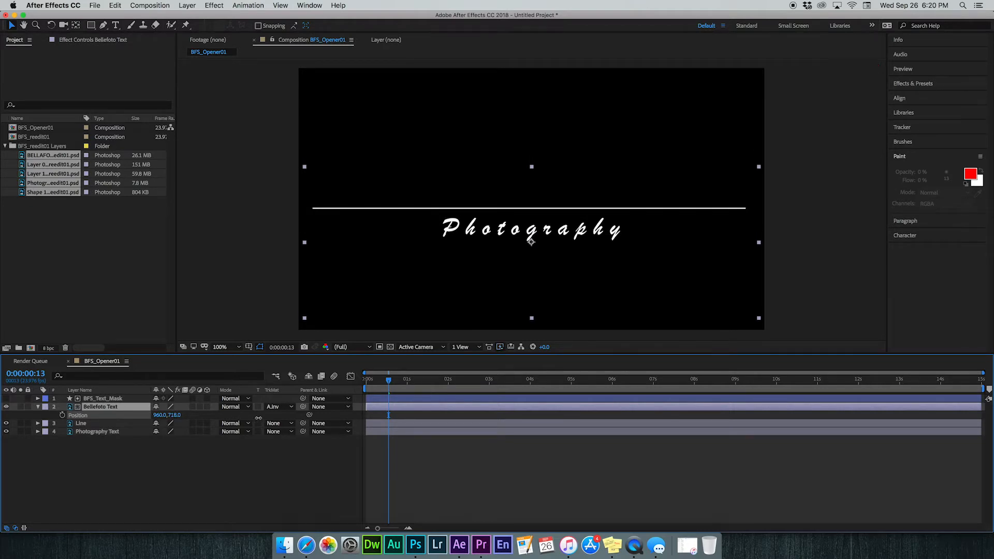
Add a Position keyframe for Bellefoto Text at 0:00:00:06 and set the current time to 0:00:01:14.
key("space")
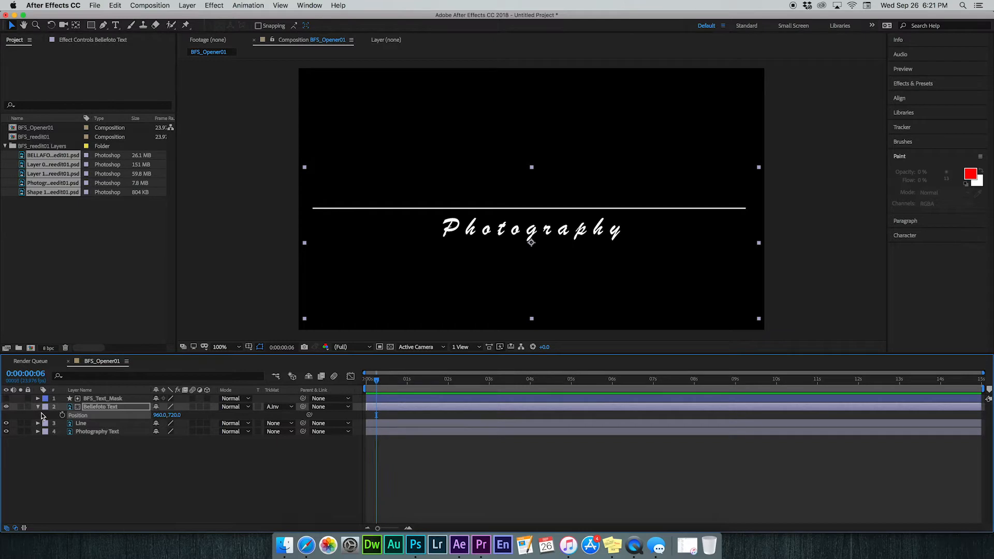
left_click(61, 417)
left_click_drag(376, 381, 433, 383)
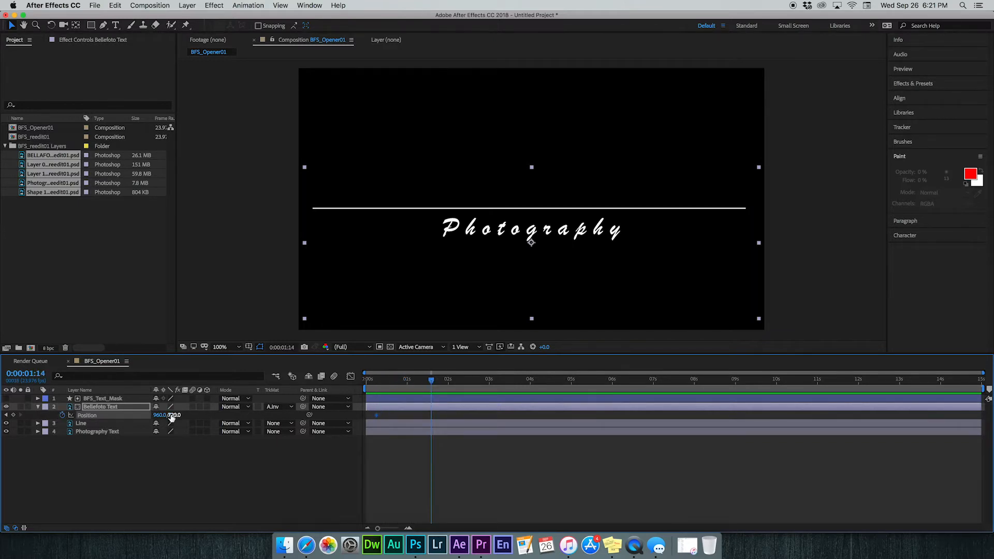
Raise Bellefoto Text above the line by setting its Y position to 539 at 0:00:01:14, and preview the reveal.
left_click_drag(173, 415, 84, 415)
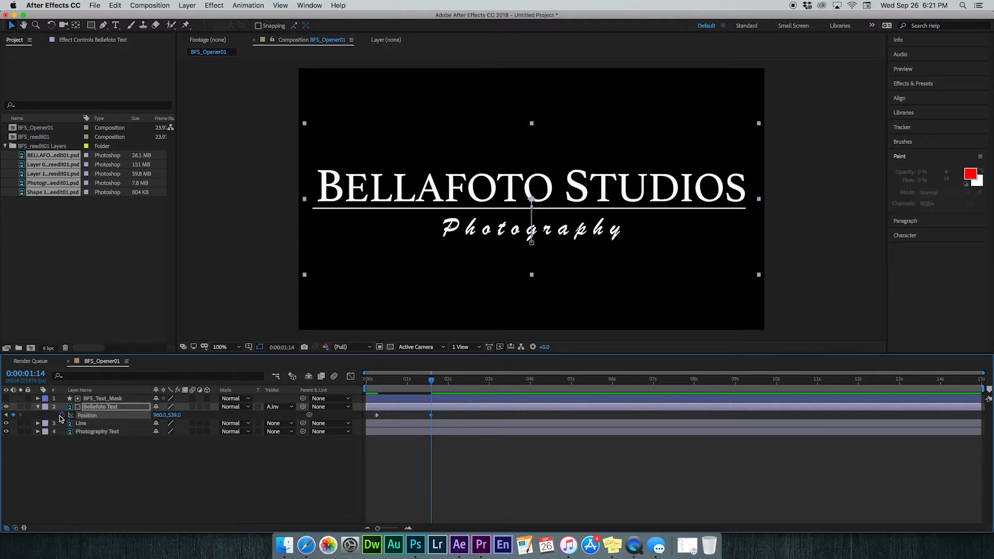
key("space")
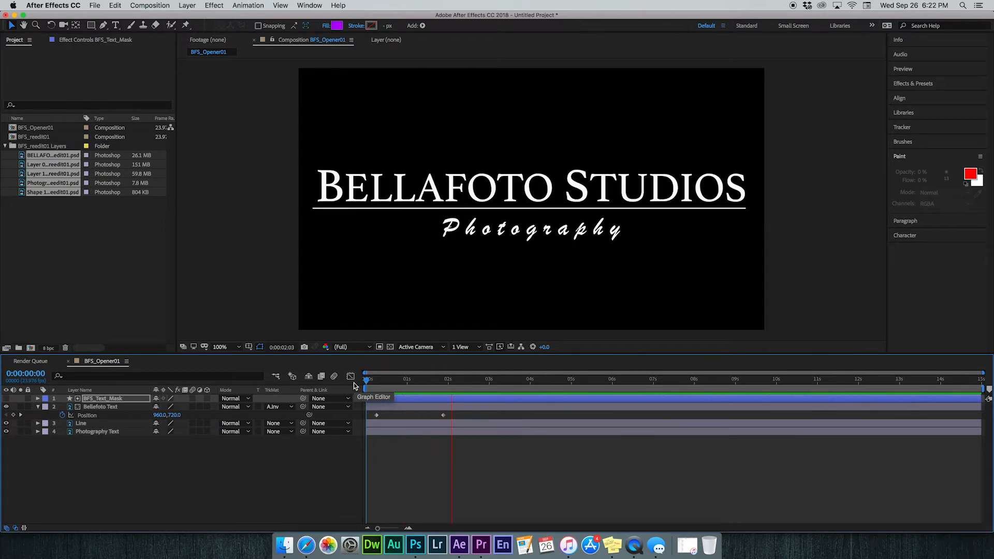
key("space")
Move Bellefoto Text's final Position keyframe slightly earlier than 0:00:01:14 and apply Easy Ease to both Position keyframes.
left_click_drag(442, 415, 432, 381)
left_click(435, 418)
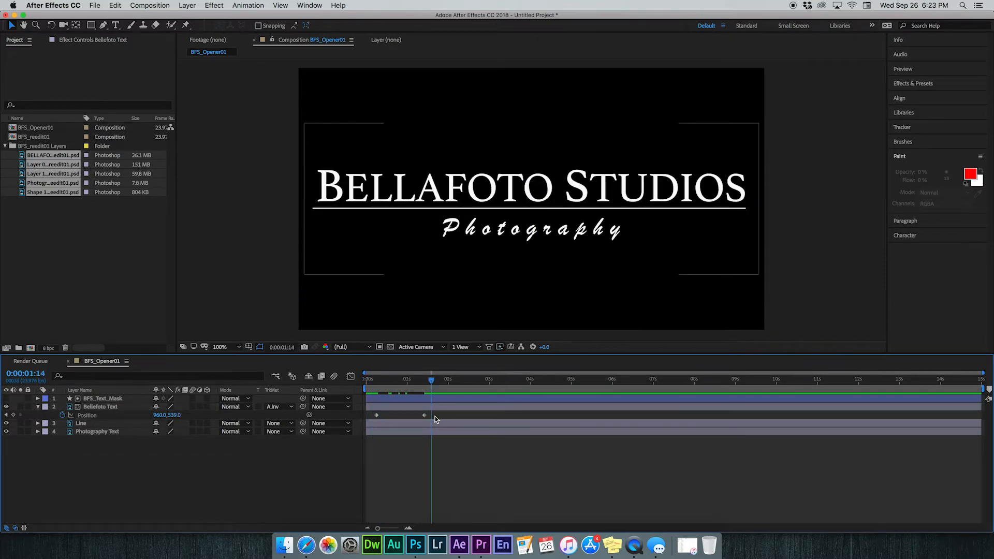
left_click_drag(437, 418, 364, 421)
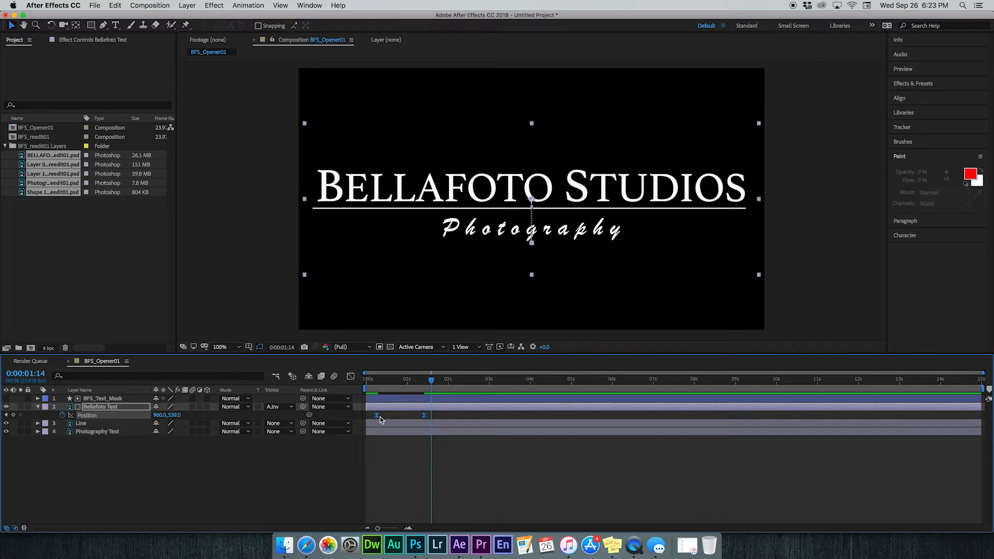
Shape Bellefoto Text's Position speed curve in the Graph Editor so that the speed peaks early in the move, and preview it.
left_click(351, 381)
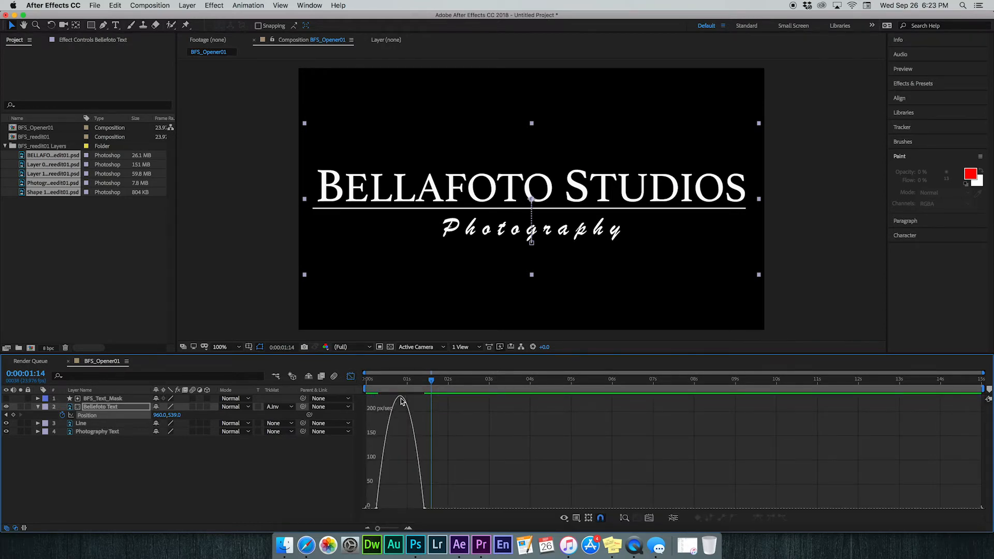
left_click(401, 403)
left_click_drag(385, 510, 387, 510)
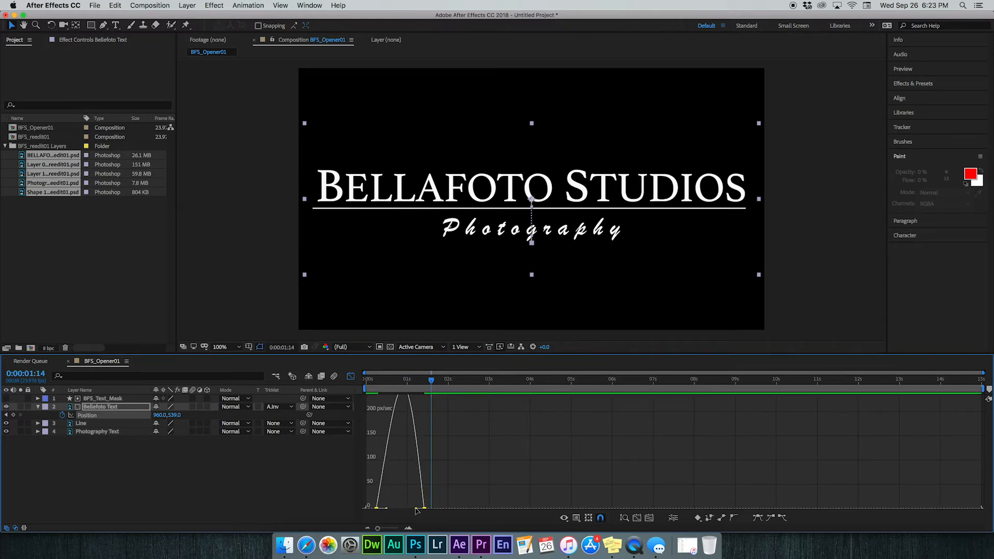
left_click_drag(415, 511, 400, 511)
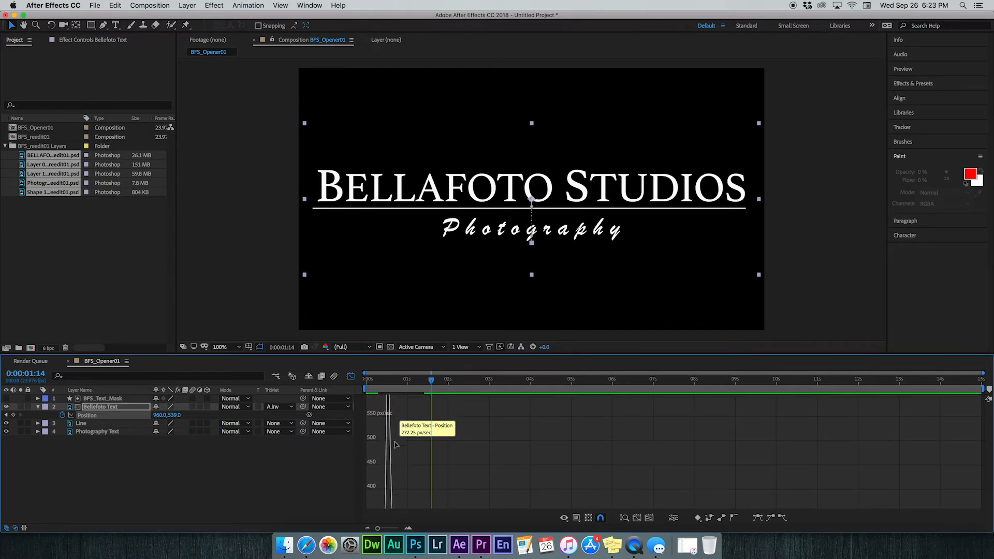
scroll(395, 444, "up", 1)
key("space")
key("space")
scroll(395, 404, "down", 10)
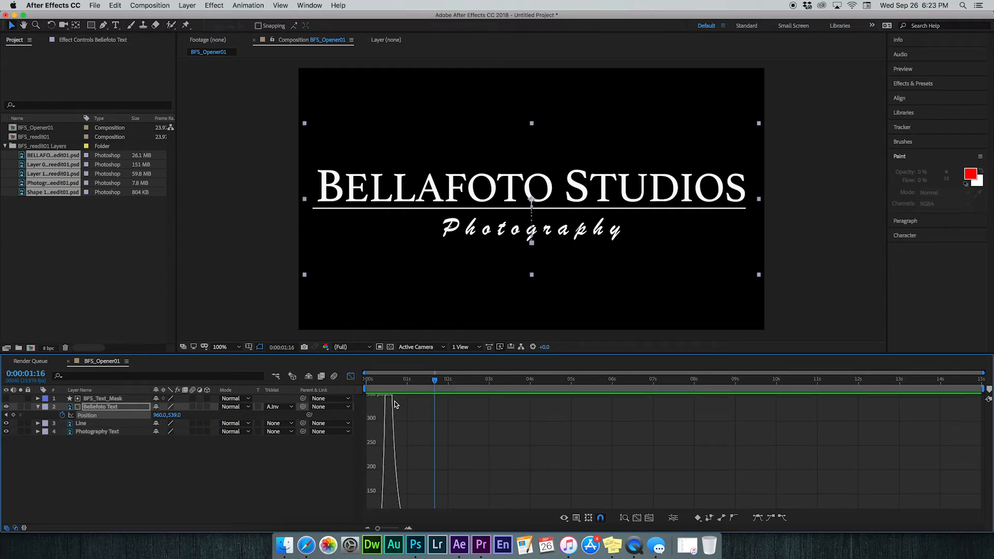
Reshape the Position speed curve so the text starts slowly and peaks close to the final keyframe, and preview from the start.
scroll(394, 402, "up", 5)
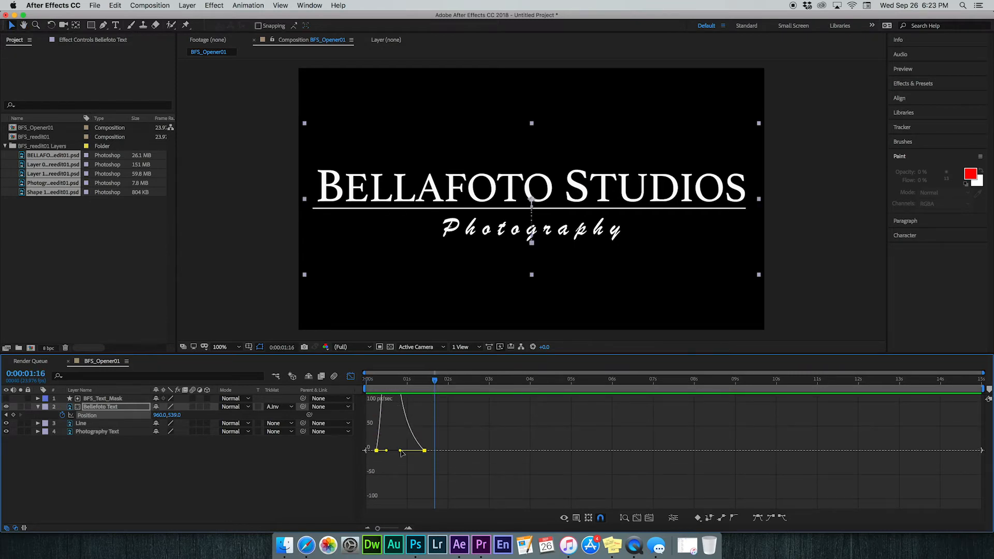
left_click_drag(400, 450, 412, 451)
left_click_drag(417, 453, 422, 432)
left_click_drag(408, 482, 408, 489)
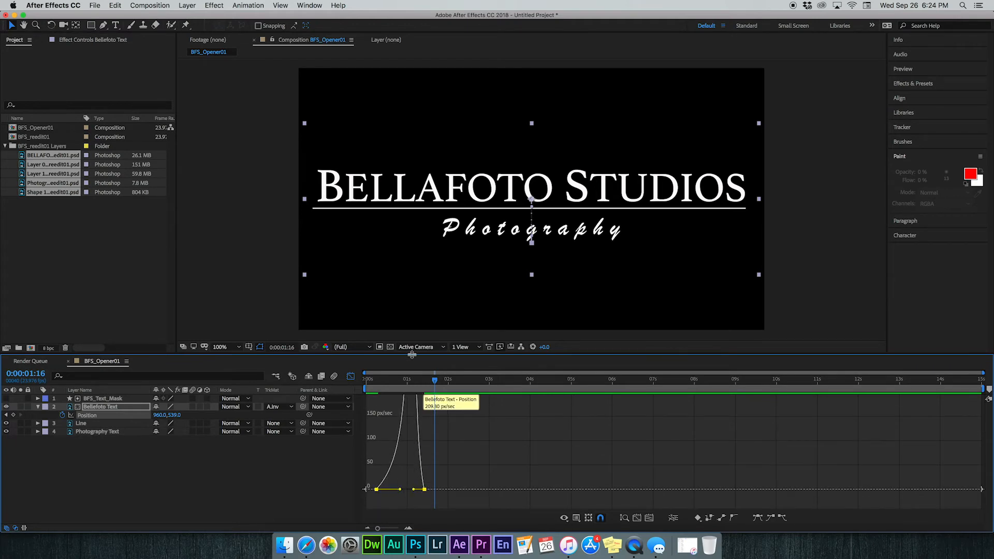
left_click_drag(410, 380, 361, 385)
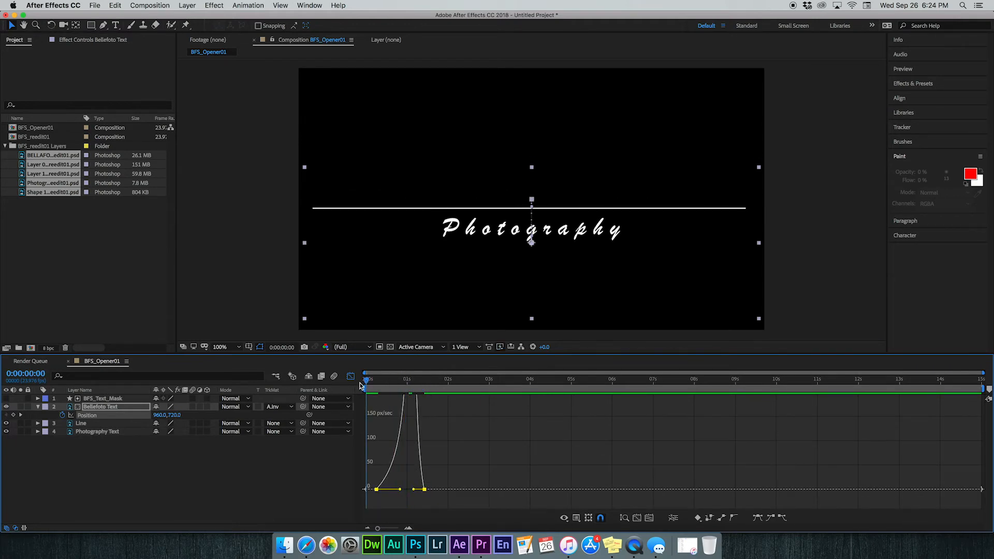
key("space")
key("space")
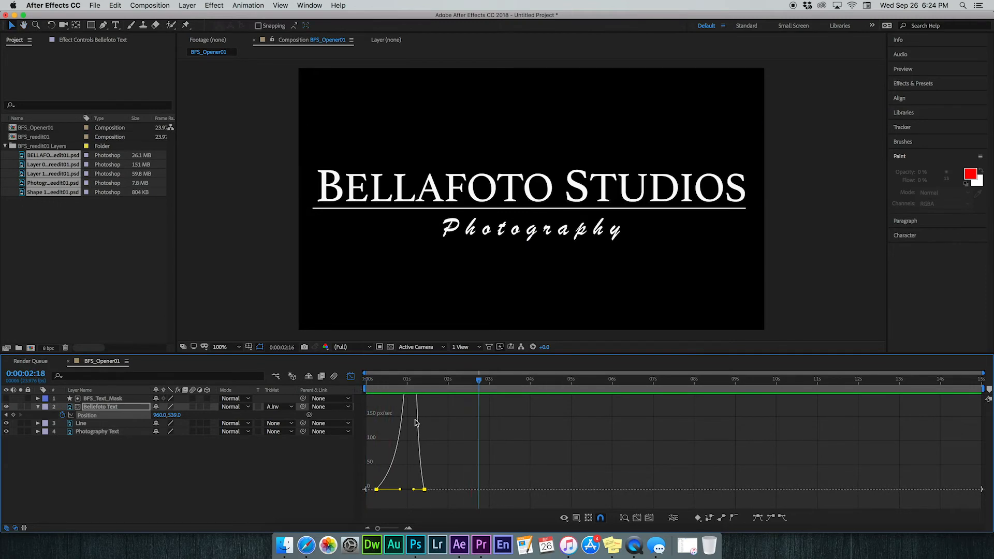
Shorten the reveal by moving Bellefoto Text's two Position keyframes closer together, with the last just before 1 second, and preview it.
left_click_drag(425, 490, 436, 493)
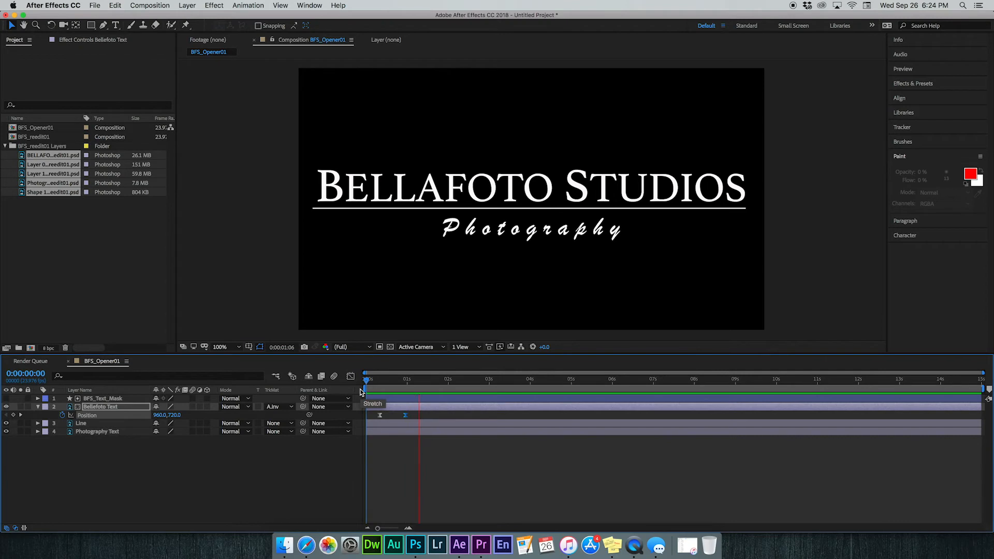
key("space")
Examine the speed curve of the shortened Position move in the Graph Editor and play the animation from the start.
left_click(382, 384)
left_click(352, 377)
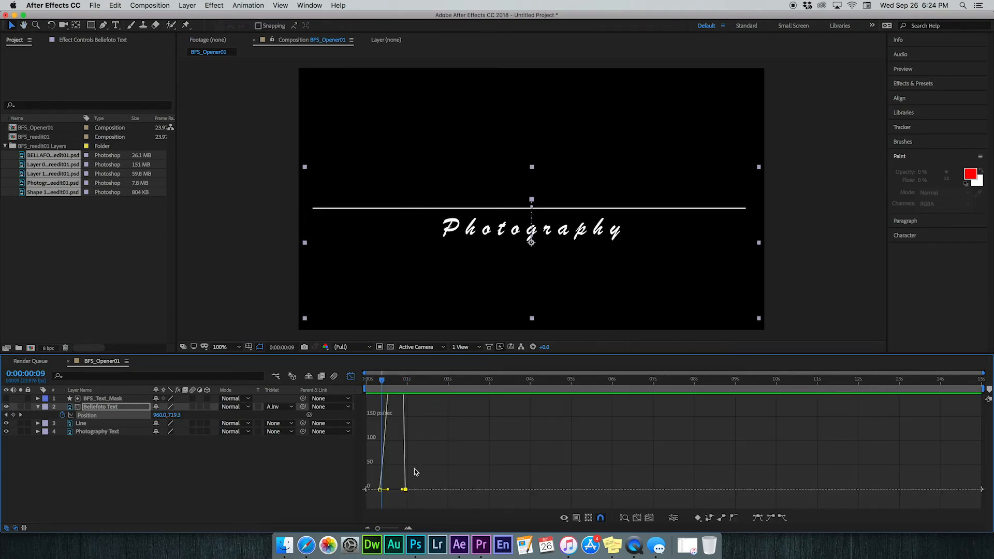
scroll(409, 465, "down", 2)
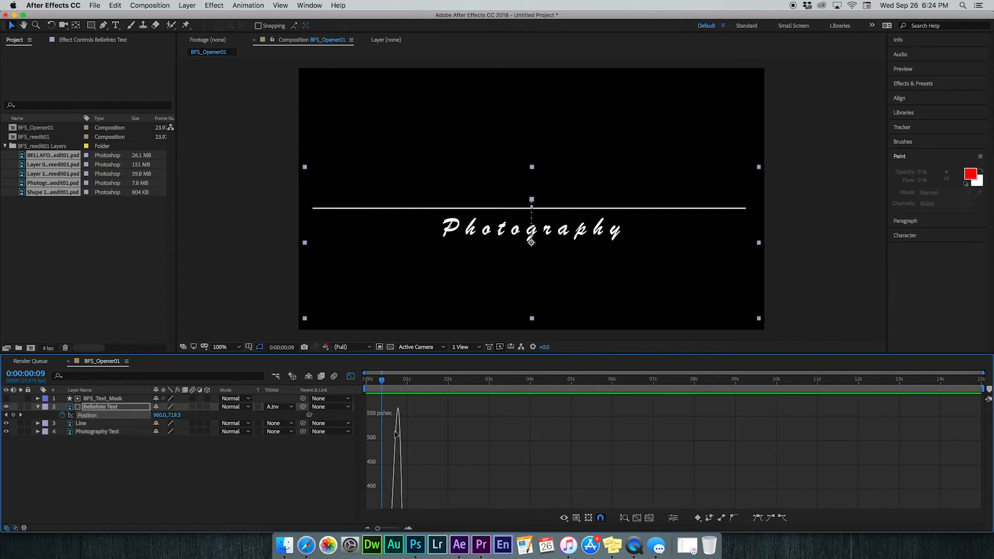
scroll(398, 440, "down", 1)
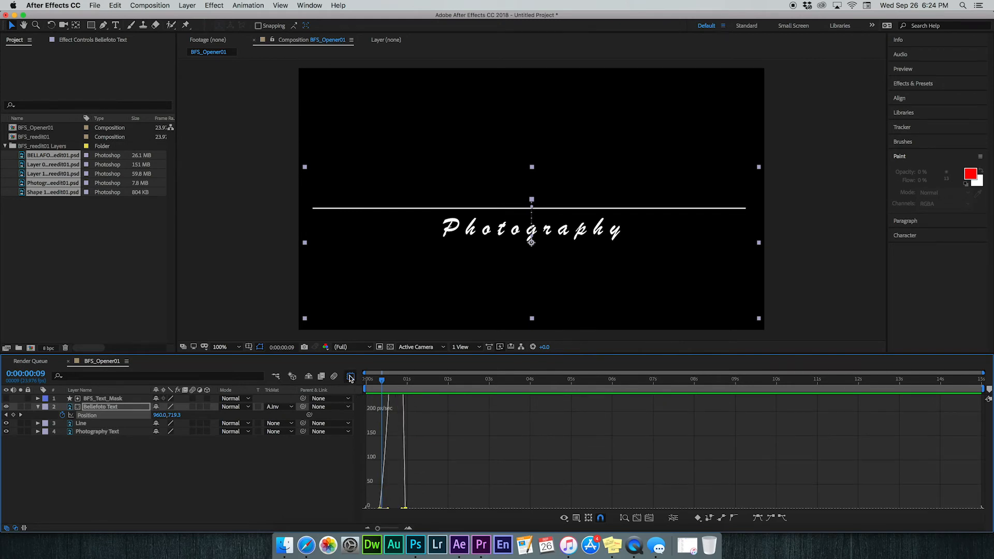
key("shift+F3")
left_click_drag(380, 383, 360, 383)
key("space")
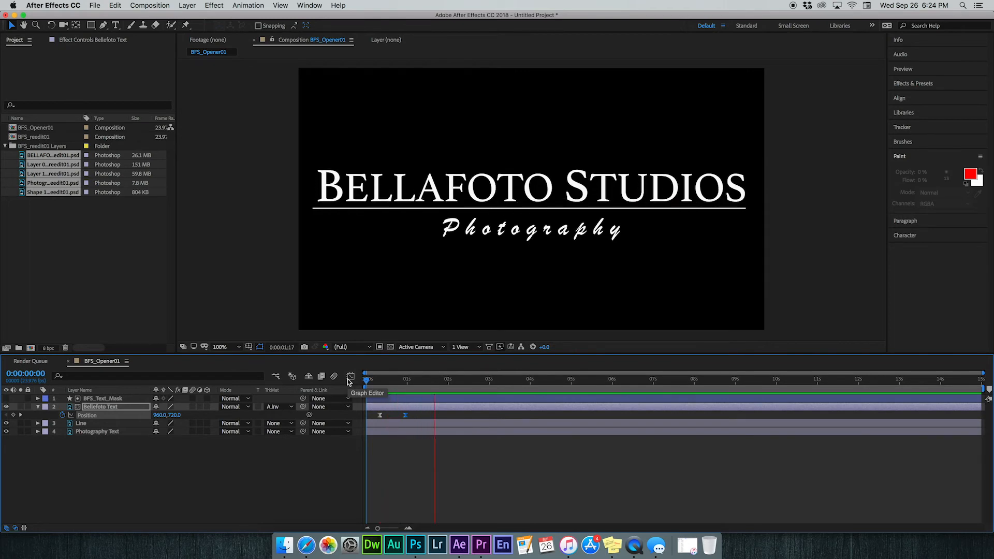
key("space")
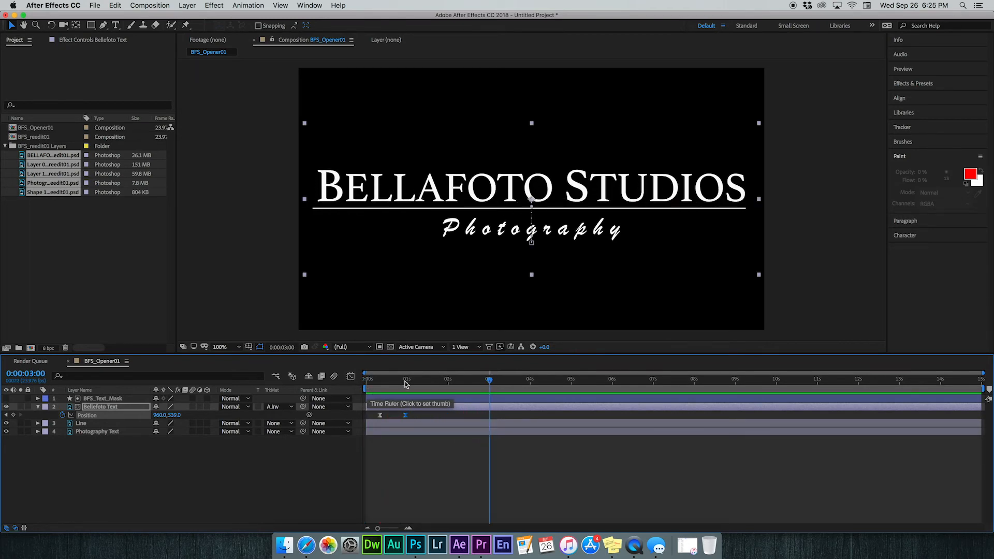
Move Bellefoto Text's last Position keyframe to just after 1 second and preview the reveal from the start.
left_click_drag(405, 383, 364, 386)
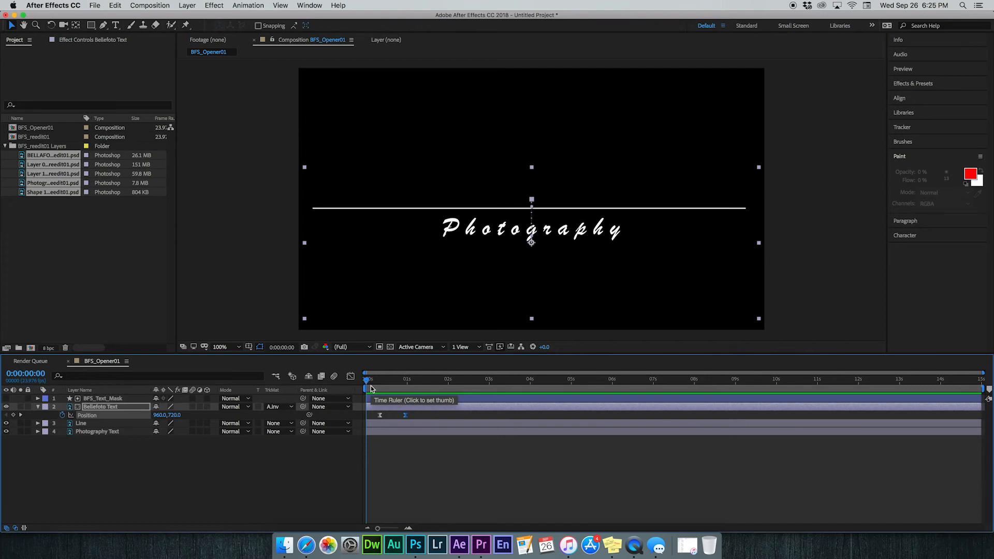
key("space")
key("space")
key("space")
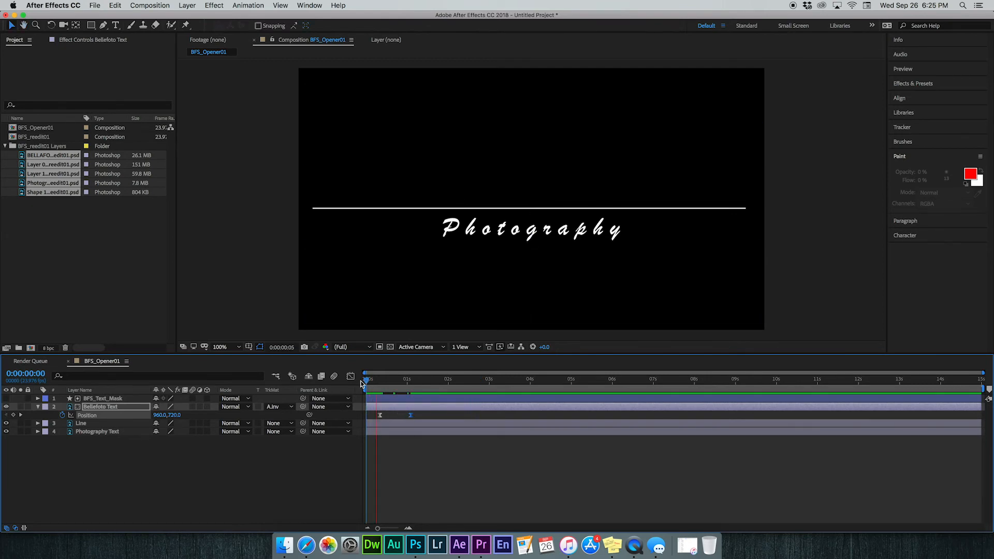
key("space")
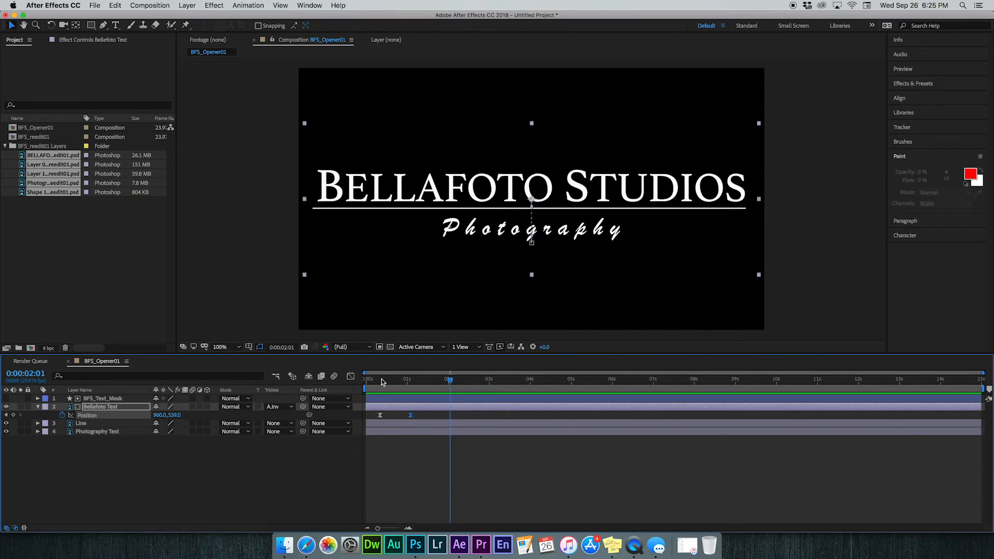
Extend the first keyframe's speed influence so the peak falls near the final keyframe, collapse the layer's properties and preview.
left_click(423, 202)
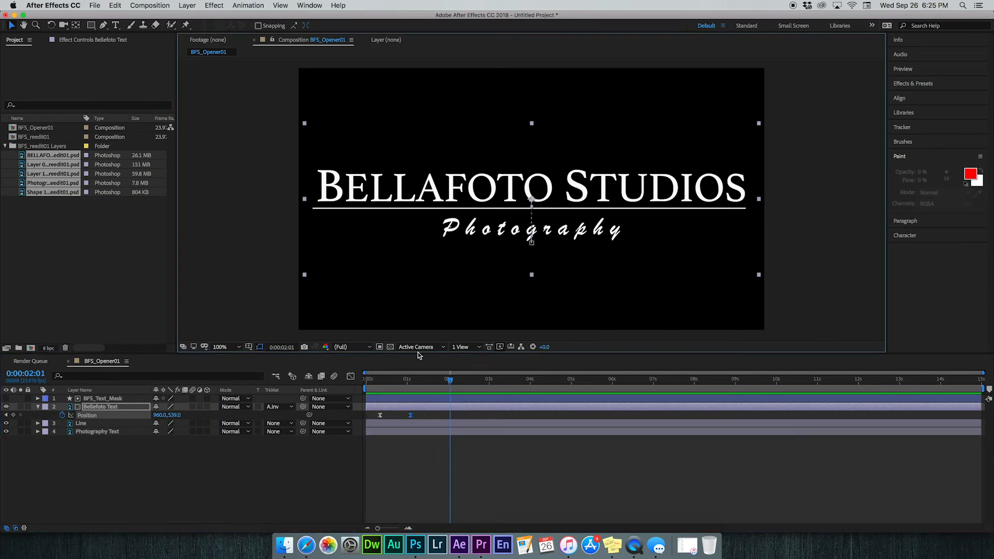
left_click(350, 376)
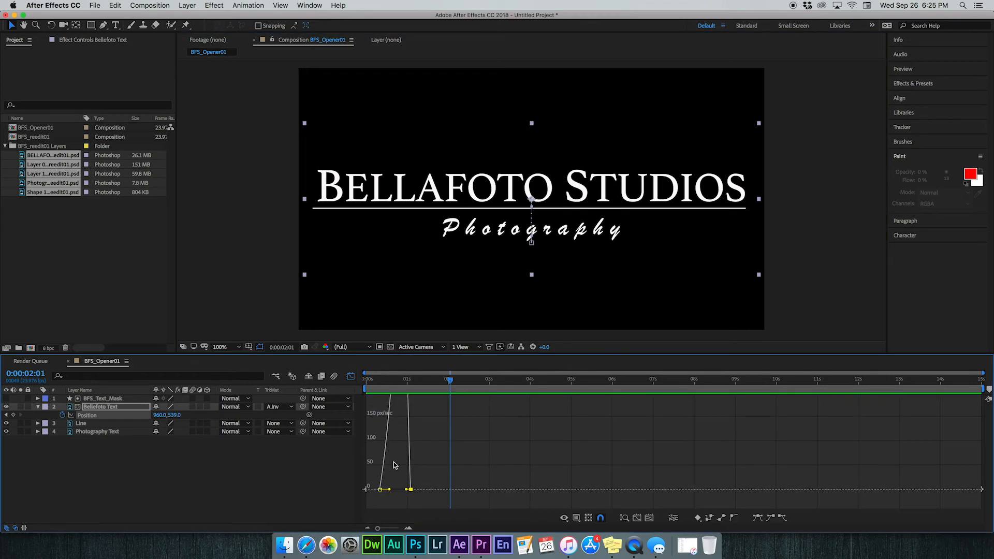
left_click_drag(390, 490, 405, 489)
scroll(405, 468, "up", 5)
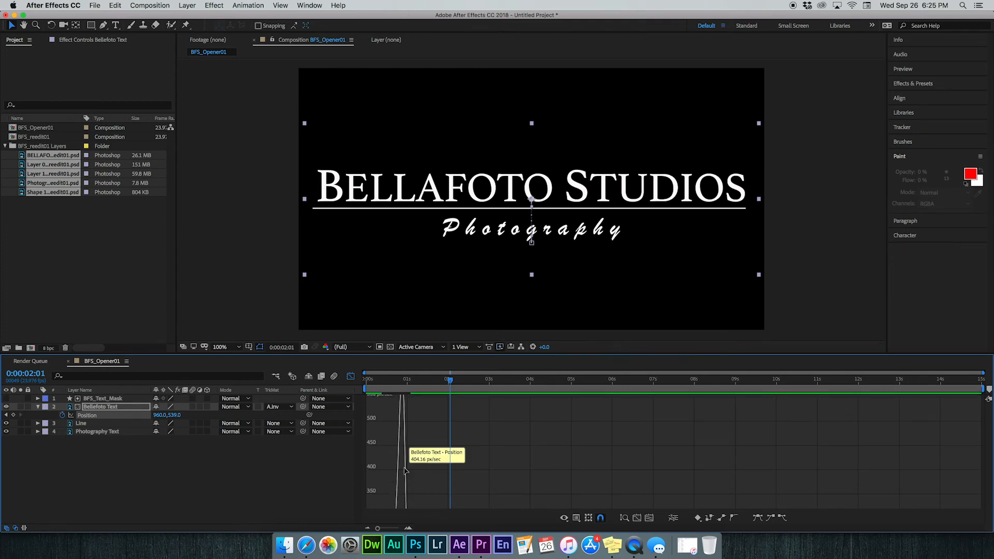
scroll(408, 460, "up", 5)
left_click(351, 376)
key("space")
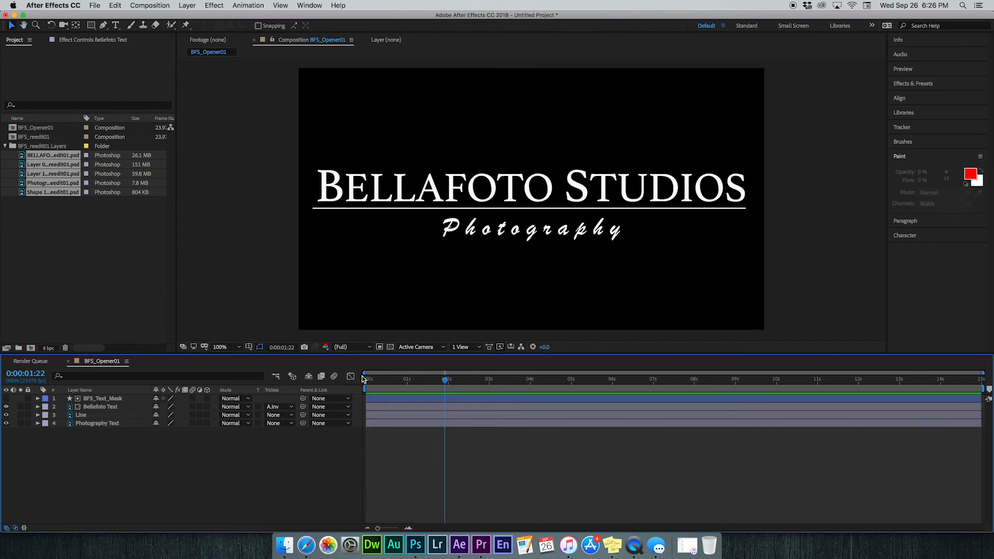
Check the timing around 0:00:01:04 and play the Bellefoto Text reveal from the start.
left_click(448, 379)
left_click_drag(448, 382, 414, 381)
left_click(351, 376)
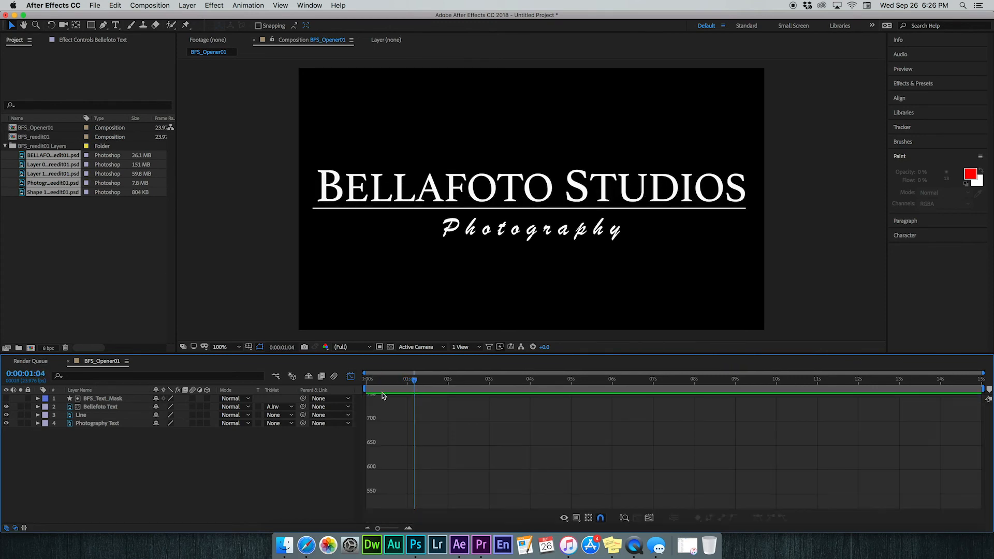
scroll(392, 435, "down", 10)
left_click(351, 375)
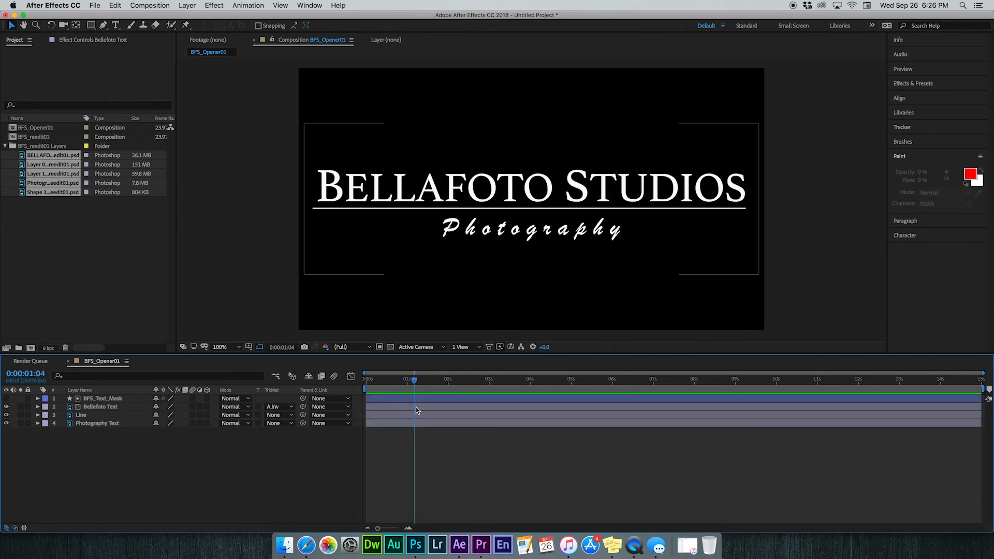
left_click(363, 380)
key("space")
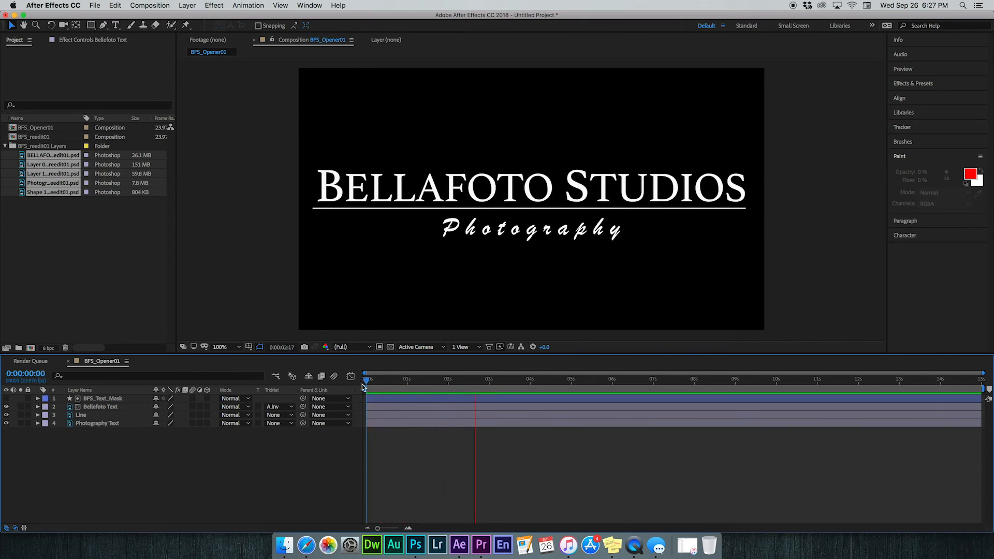
key("space")
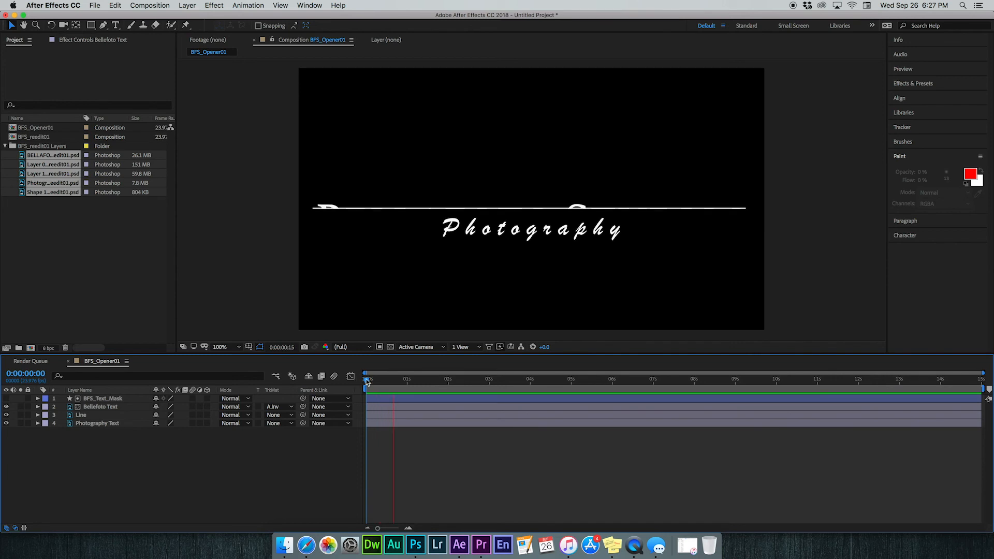
key("space")
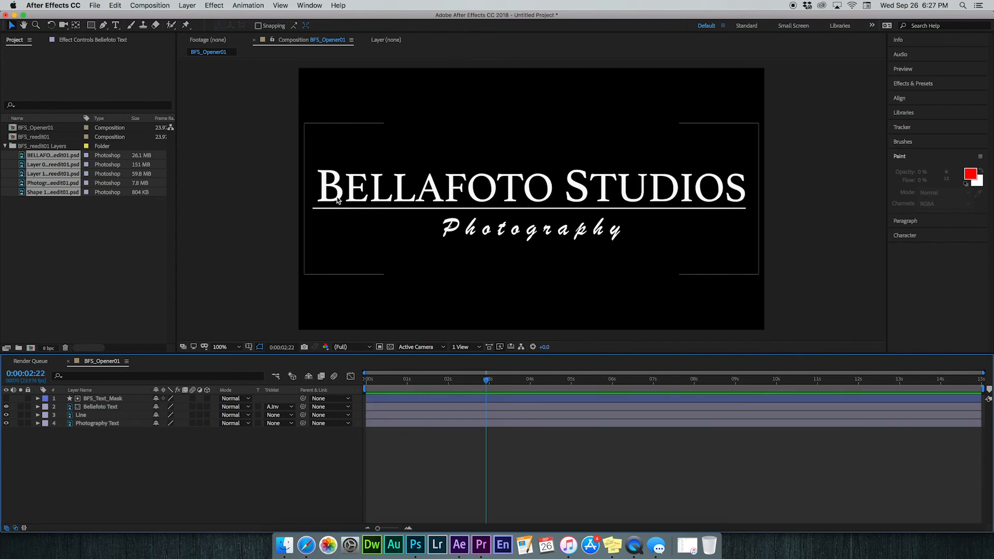